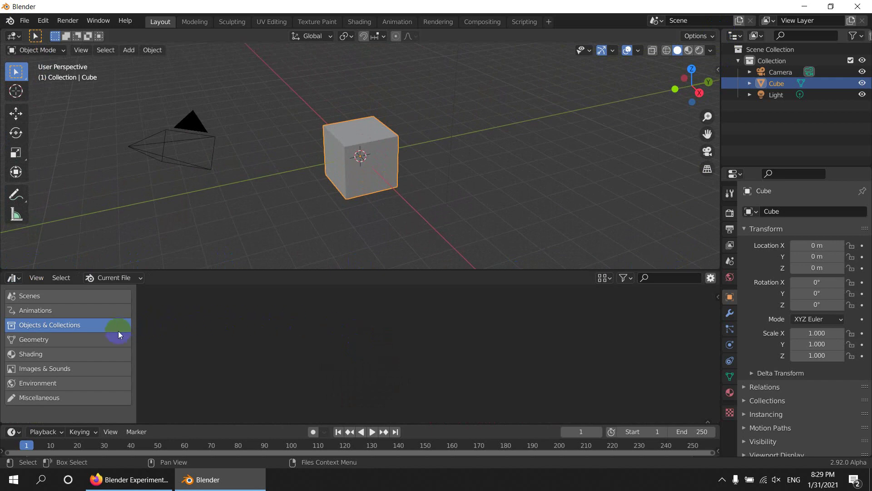
# Step: Load the Objects.Plants asset library and place the eb house plant 01 asset in the scene beside the cube
pyautogui.click(103, 278)
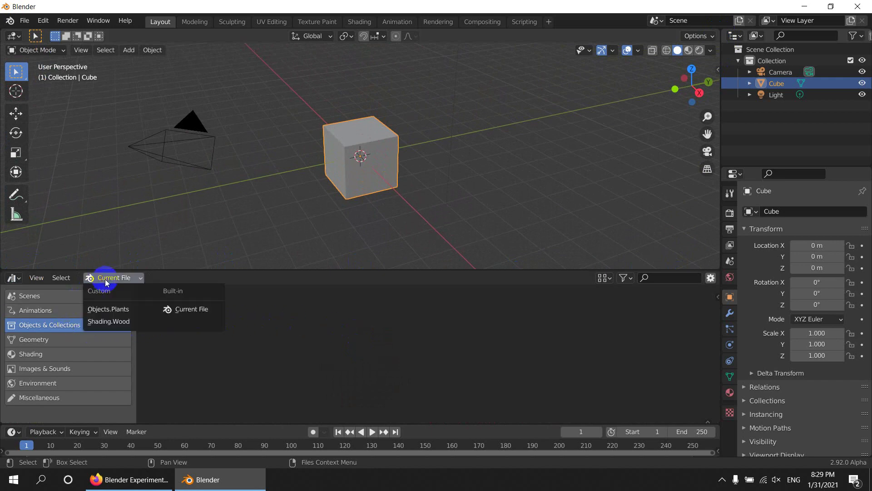
pyautogui.click(117, 310)
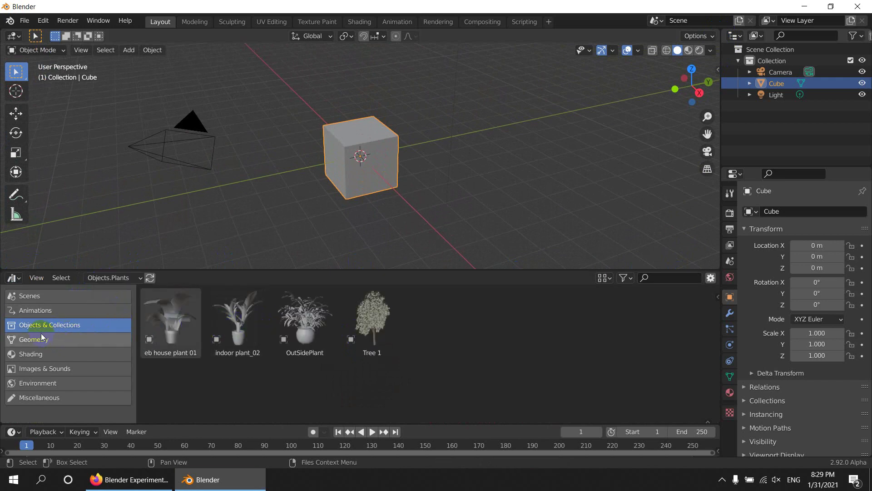
pyautogui.moveTo(170, 320); pyautogui.dragTo(283, 176)
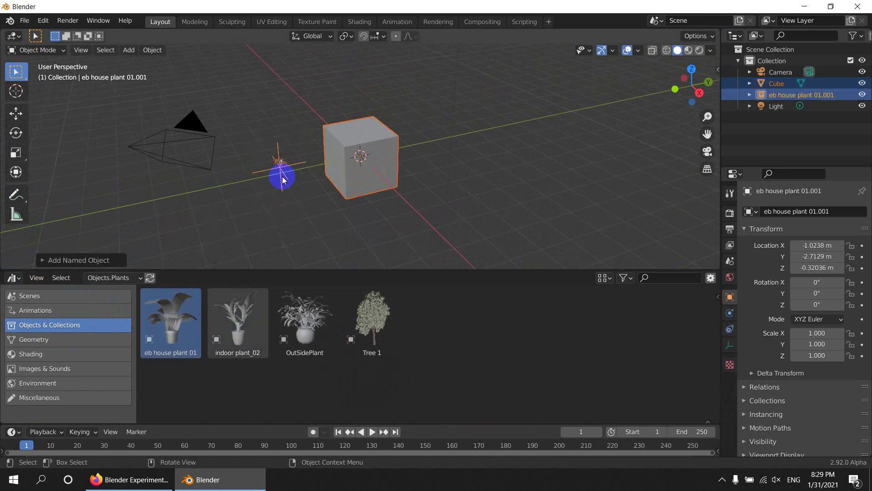
pyautogui.scroll(6, 278, 200)
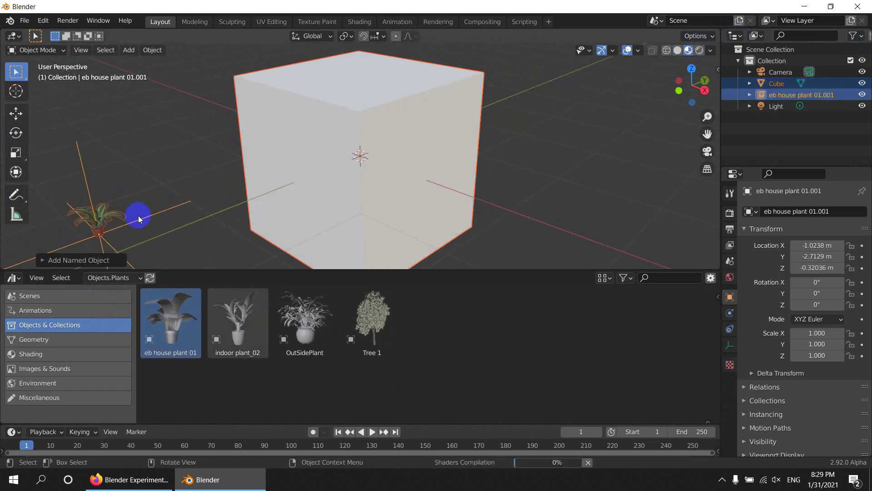
pyautogui.moveTo(140, 219)
pyautogui.keyDown('shift'); pyautogui.mouseDown(button='middle')
pyautogui.moveTo(230, 189)
pyautogui.moveTo(347, 123)
pyautogui.mouseUp(button='middle'); pyautogui.keyUp('shift')
pyautogui.scroll(2, 348, 123)
pyautogui.keyDown('shift'); pyautogui.moveTo(381, 153); pyautogui.dragTo(352, 193, button='middle'); pyautogui.keyUp('shift')
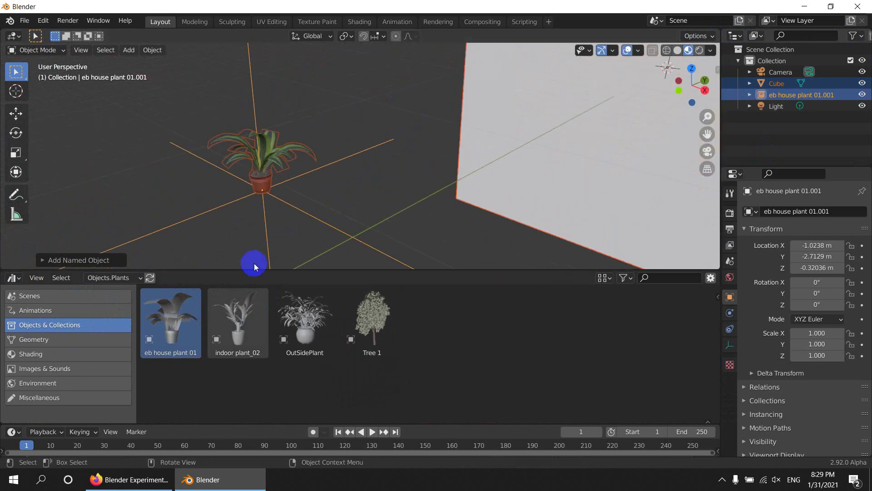
# Step: Place the indoor plant_02 and OutSidePlant assets in the scene near the cube
pyautogui.click(267, 215)
pyautogui.scroll(4, 298, 217)
pyautogui.moveTo(258, 295); pyautogui.dragTo(337, 192)
pyautogui.scroll(-5, 345, 200)
pyautogui.moveTo(300, 327); pyautogui.dragTo(203, 158)
pyautogui.moveTo(243, 182); pyautogui.dragTo(254, 187)
pyautogui.scroll(-2, 261, 189)
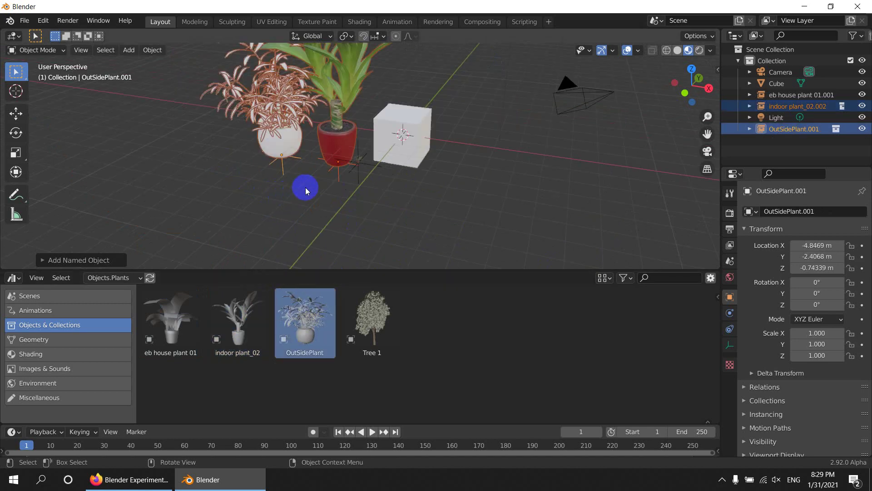
# Step: Place the Tree 1 asset on the opposite side of the cube from the potted plants and deselect everything
pyautogui.scroll(-3, 318, 184)
pyautogui.scroll(2, 375, 199)
pyautogui.moveTo(373, 322); pyautogui.dragTo(474, 172)
pyautogui.moveTo(456, 192); pyautogui.dragTo(493, 180, button='middle')
pyautogui.click(437, 179)
pyautogui.moveTo(437, 178); pyautogui.dragTo(345, 204, button='middle')
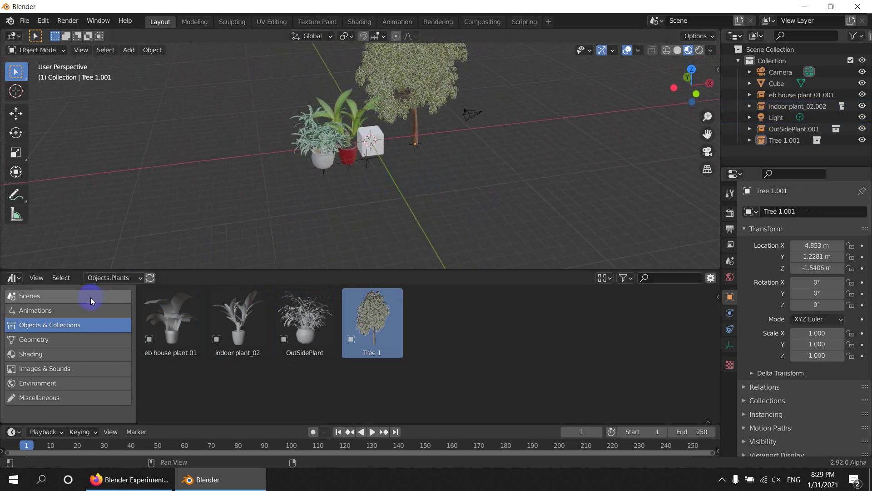
# Step: Switch the asset browser to the Shading.Wood library and show its Shading category
pyautogui.click(117, 277)
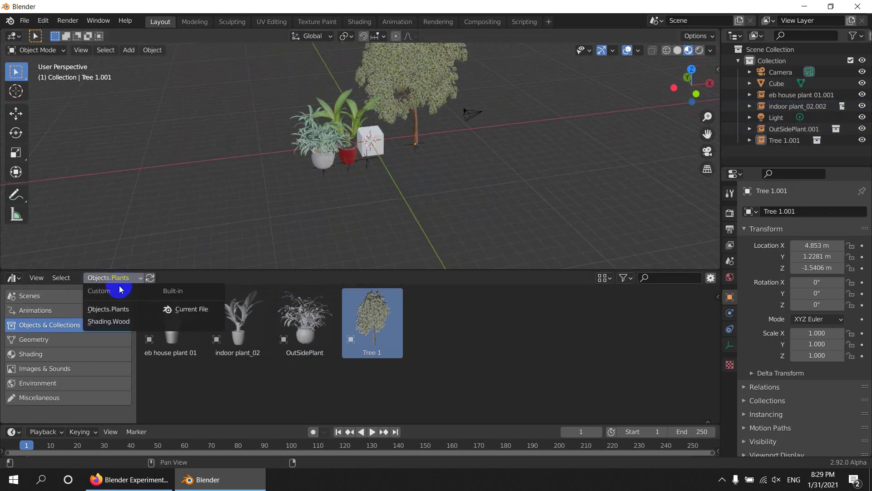
pyautogui.click(107, 321)
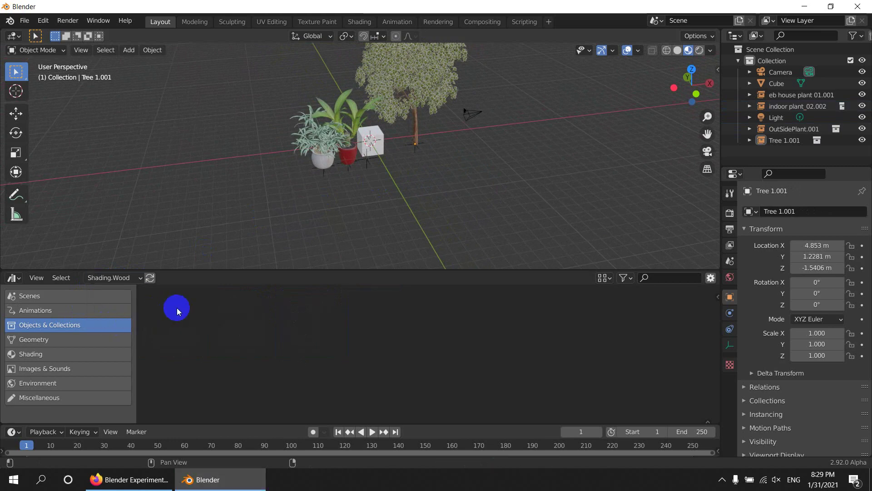
pyautogui.click(39, 353)
pyautogui.click(237, 322)
# Step: Apply the Wood - 1, Wood - 2 and Wood - 3 materials to the cube one after another
pyautogui.scroll(8, 407, 151)
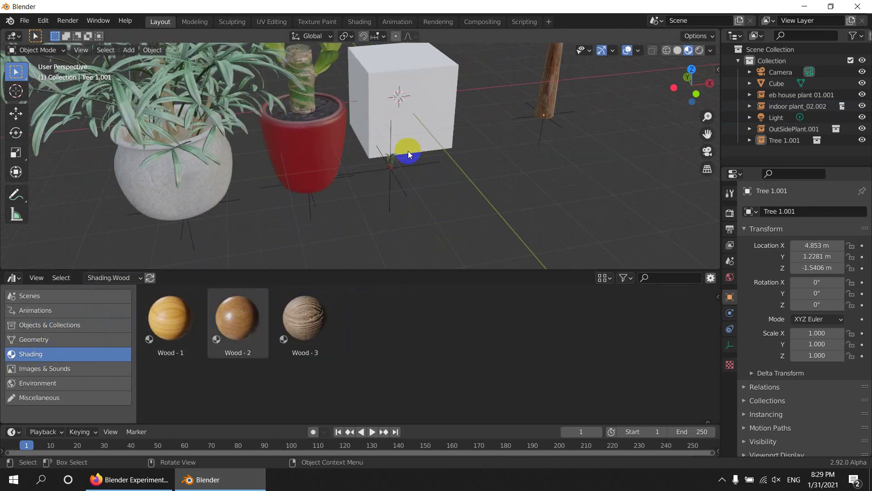
pyautogui.moveTo(407, 149); pyautogui.dragTo(357, 165, button='middle')
pyautogui.moveTo(165, 315); pyautogui.dragTo(481, 121)
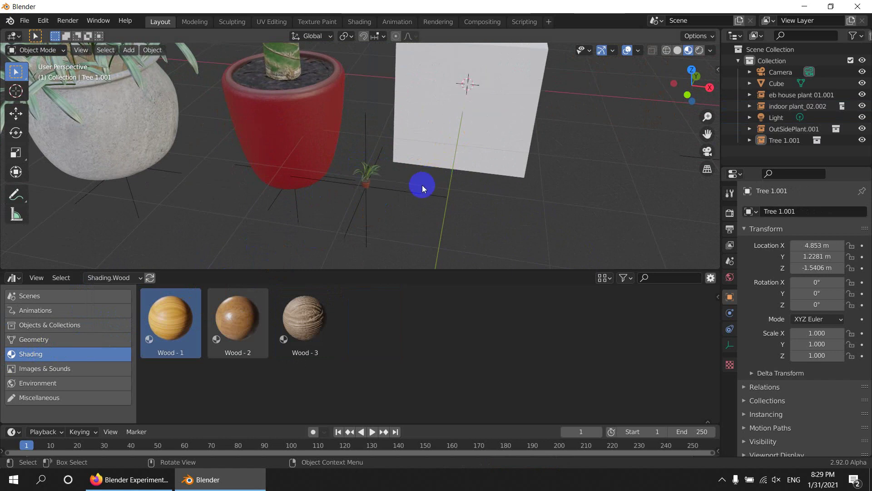
pyautogui.scroll(-2, 421, 187)
pyautogui.scroll(-1, 421, 189)
pyautogui.moveTo(237, 318); pyautogui.dragTo(464, 132)
pyautogui.moveTo(333, 298); pyautogui.dragTo(465, 115)
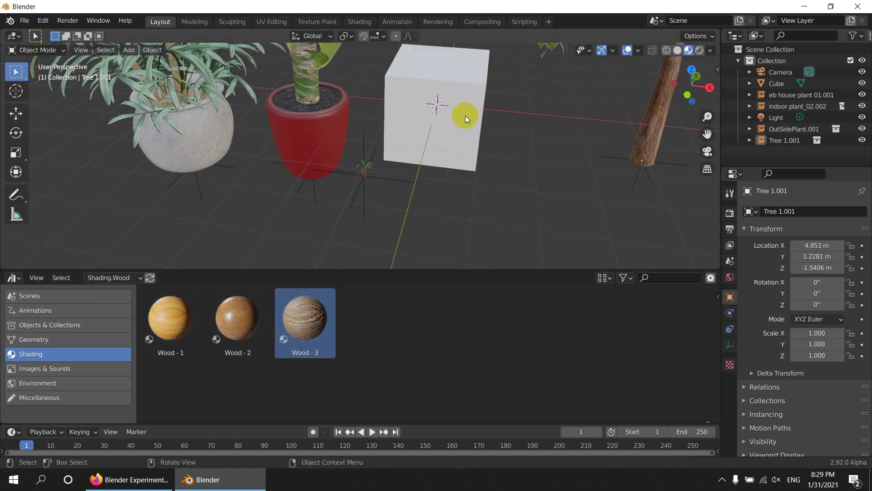
# Step: Close Blender without saving the scene and switch to Firefox, replacing the open page with a fresh tab
pyautogui.click(857, 6)
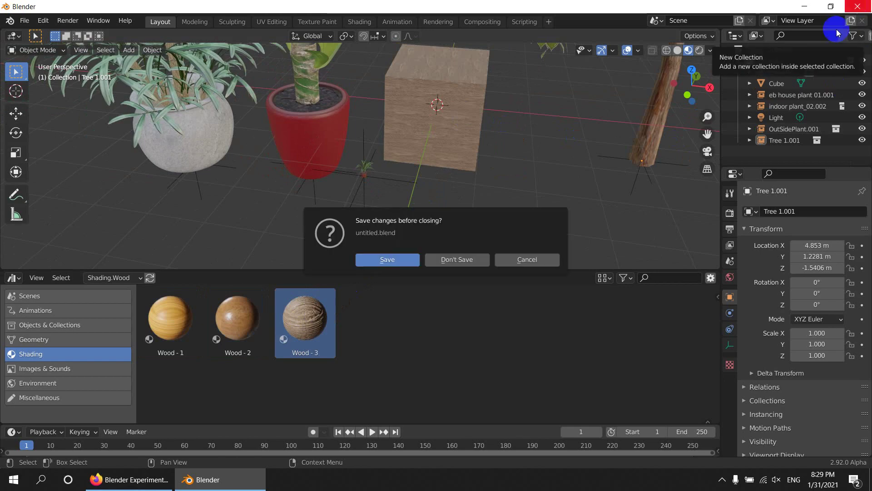
pyautogui.click(457, 256)
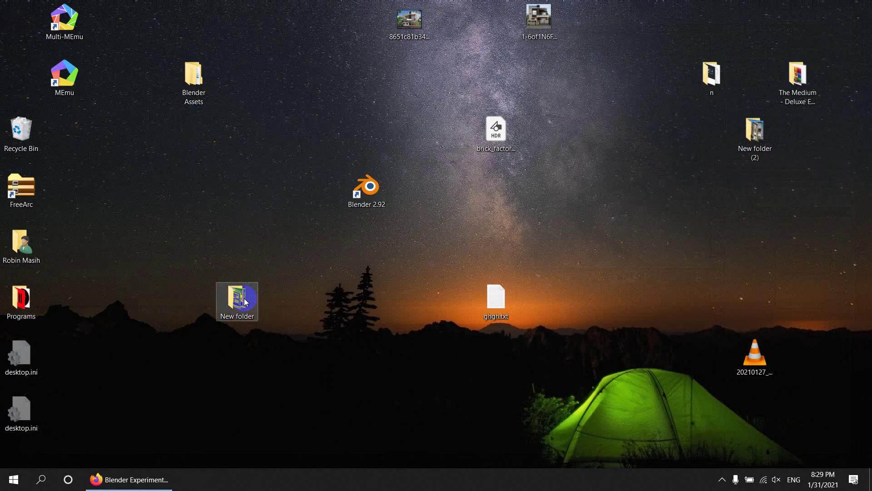
pyautogui.click(152, 480)
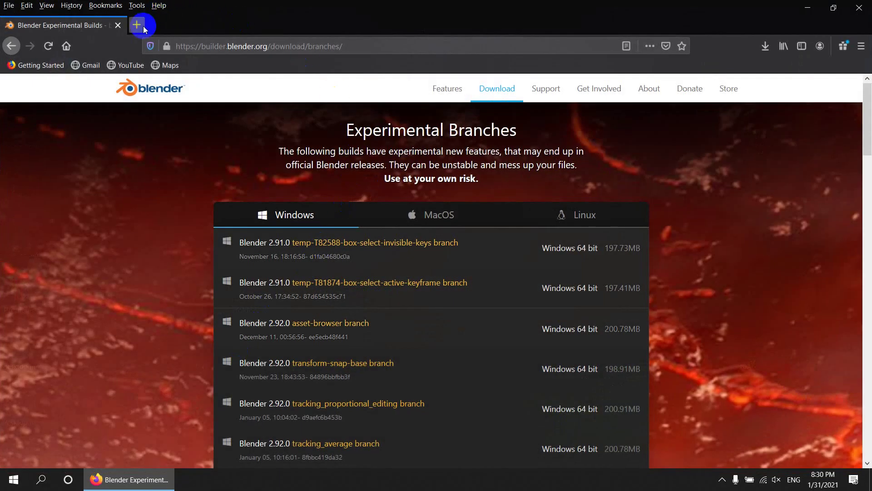
pyautogui.click(136, 25)
pyautogui.click(117, 25)
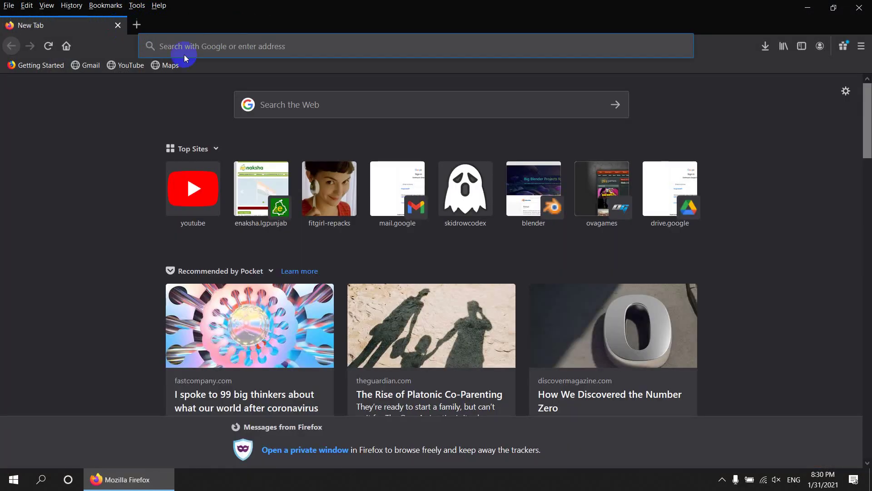
# Step: Go to the blender.org download page and open the list of experimental branches from the experimental builds
pyautogui.click(557, 207)
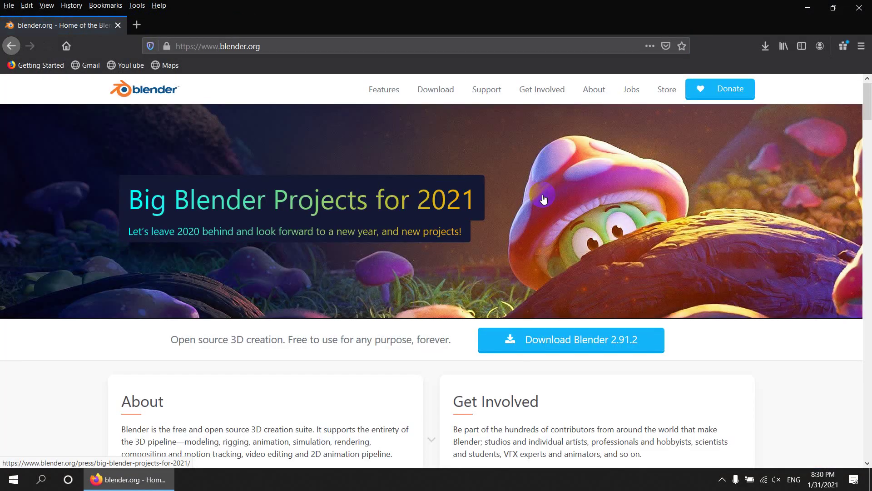
pyautogui.click(593, 335)
pyautogui.scroll(-6, 590, 225)
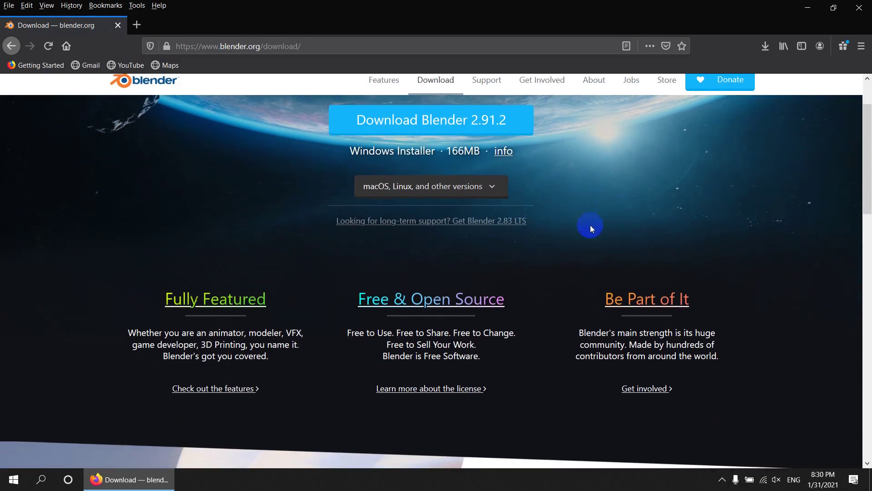
pyautogui.scroll(-10, 268, 301)
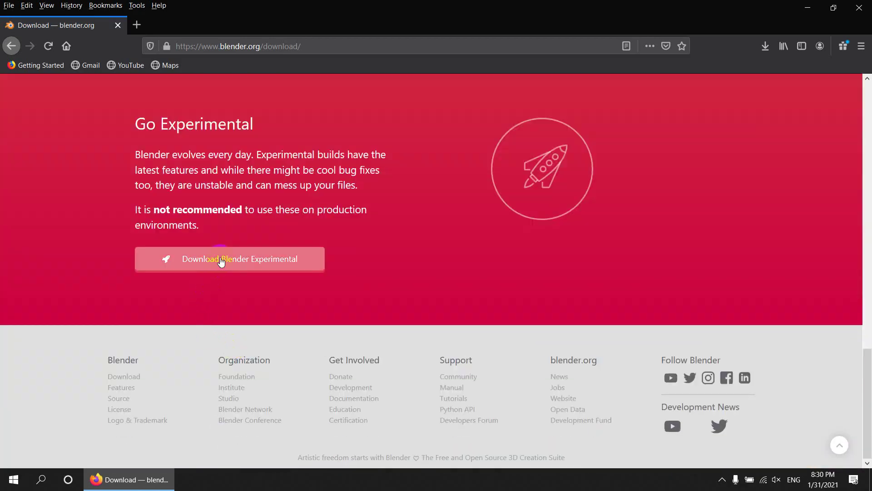
pyautogui.click(219, 259)
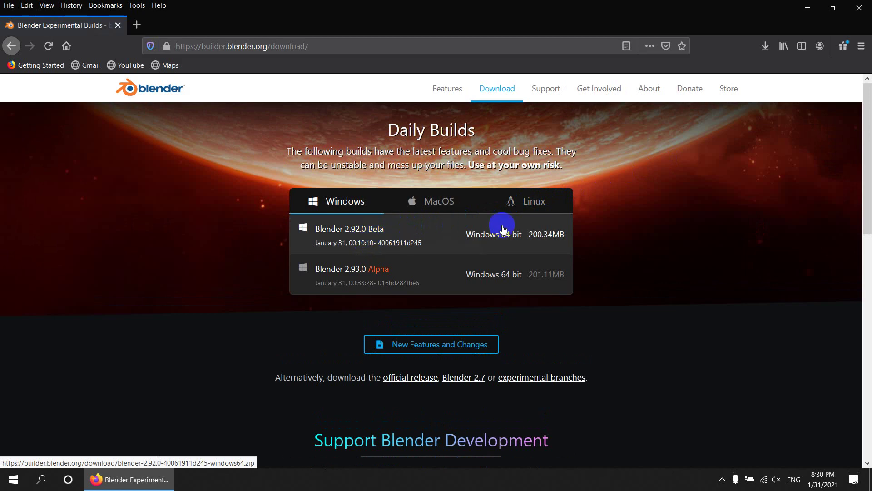
pyautogui.click(541, 377)
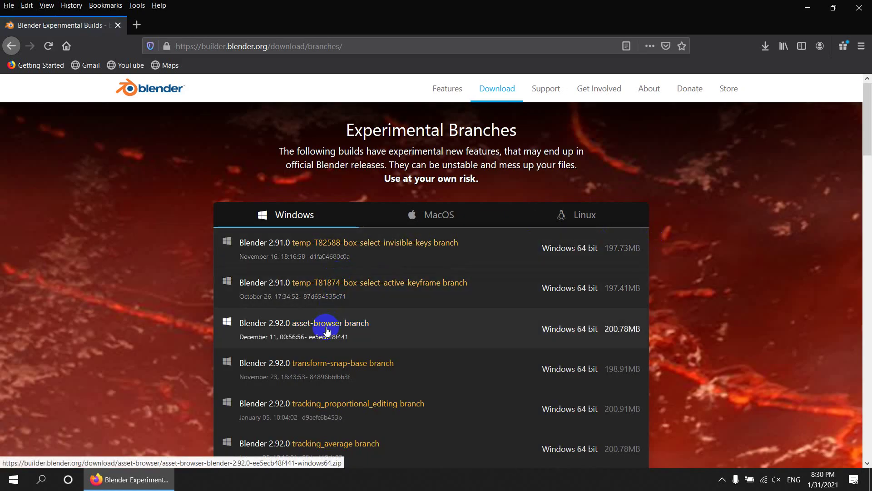
# Step: Download the Blender 2.92.0 asset-browser branch for Windows 64 bit as a saved zip file
pyautogui.scroll(-2, 294, 269)
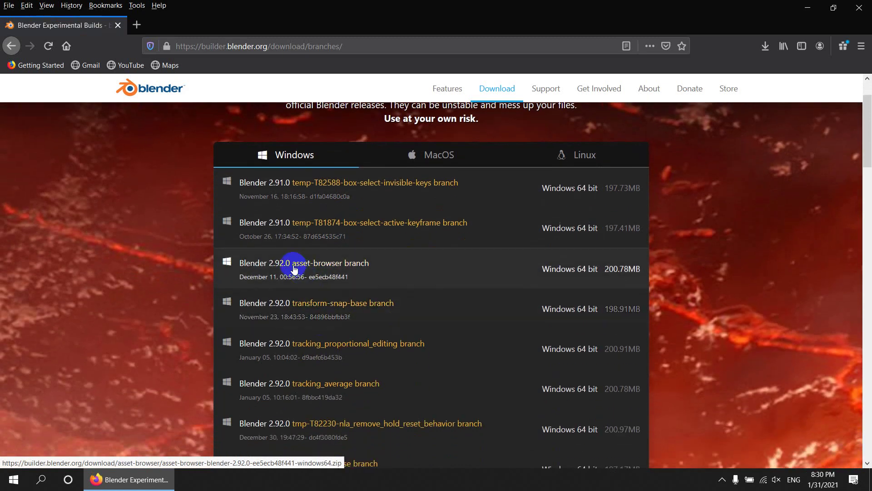
pyautogui.click(318, 271)
pyautogui.click(542, 291)
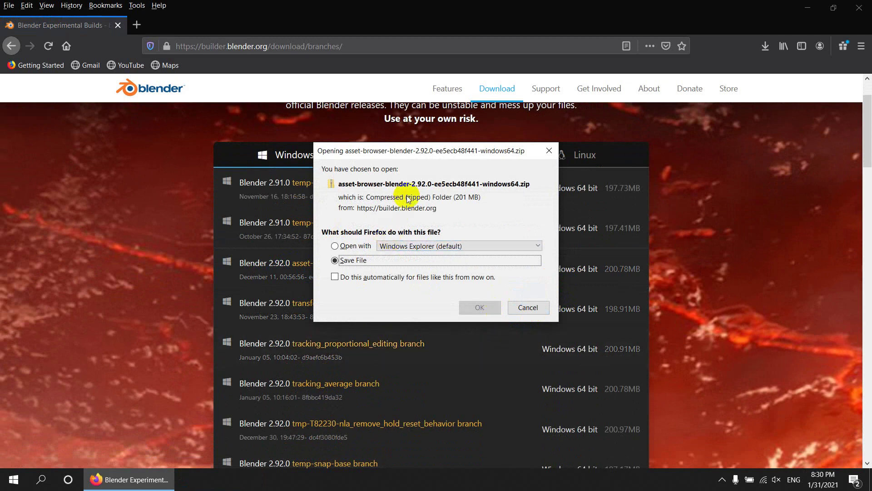
pyautogui.click(483, 309)
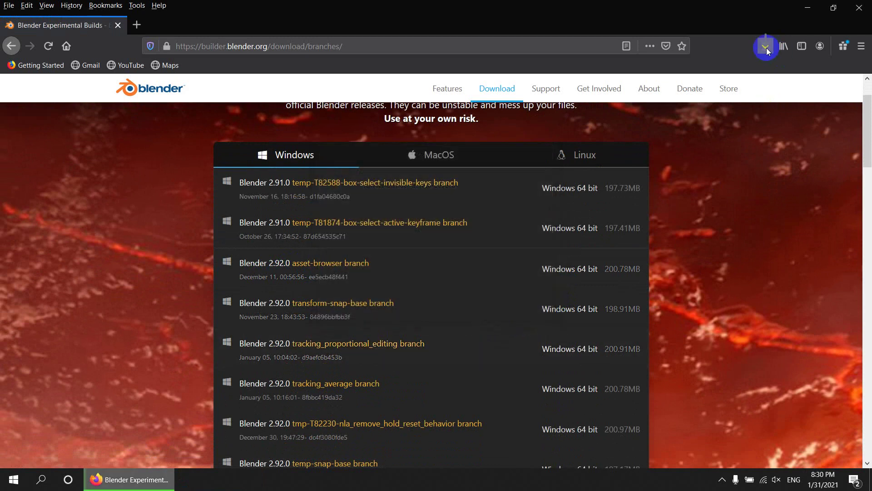
# Step: Cancel the running asset-browser zip download and minimize the browser
pyautogui.rightClick(629, 68)
pyautogui.click(736, 78)
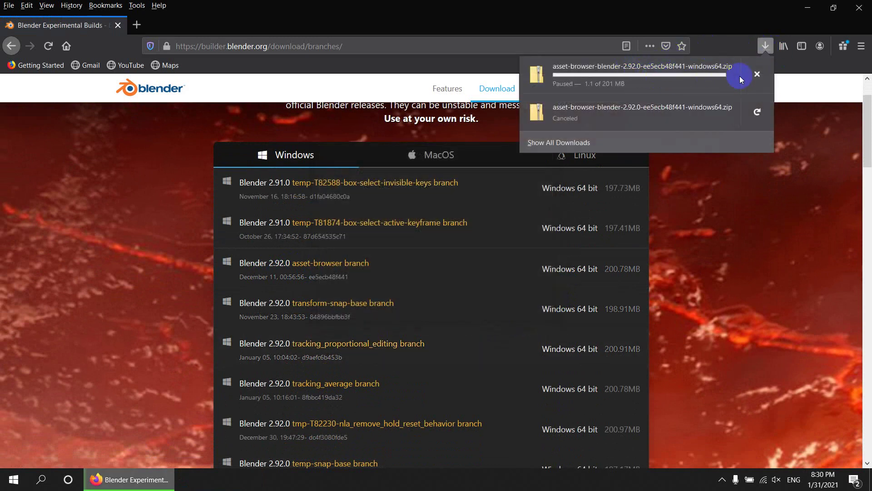
pyautogui.click(757, 74)
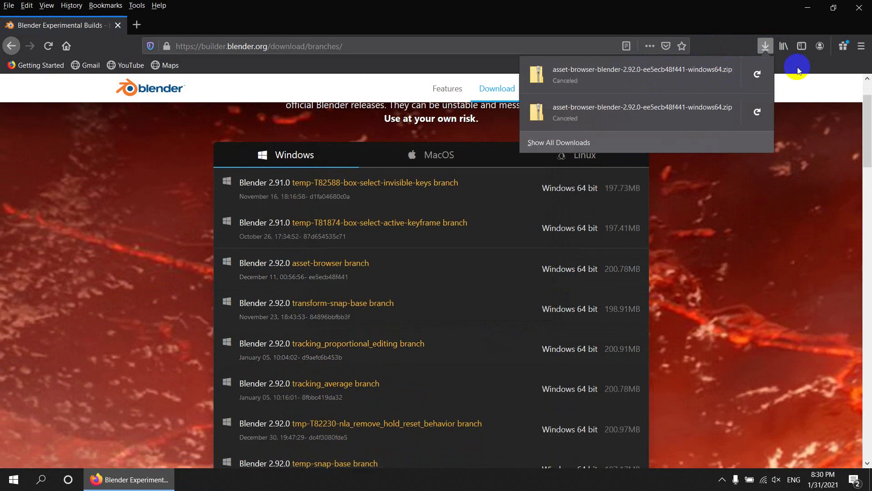
pyautogui.click(814, 5)
pyautogui.click(813, 6)
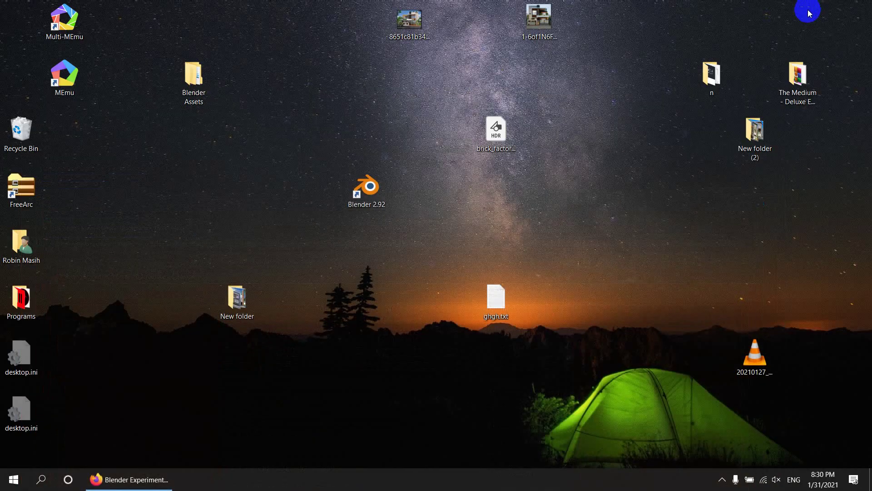
# Step: Open the Blender Assets folder from the desktop and move its window down out of the way
pyautogui.doubleClick(200, 83)
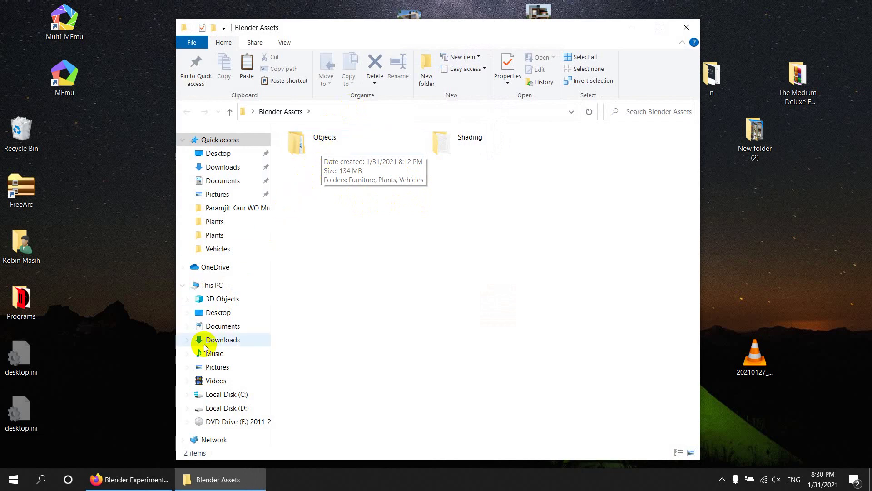
pyautogui.moveTo(627, 26); pyautogui.dragTo(742, 421)
# Step: Launch Blender 2.92, dismiss the splash screen and open the Blender preferences
pyautogui.doubleClick(377, 189)
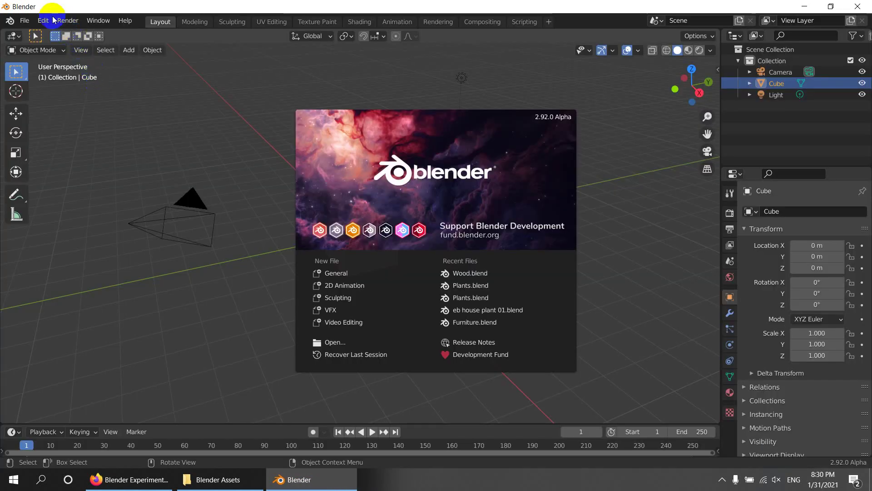
pyautogui.click(592, 89)
pyautogui.click(43, 21)
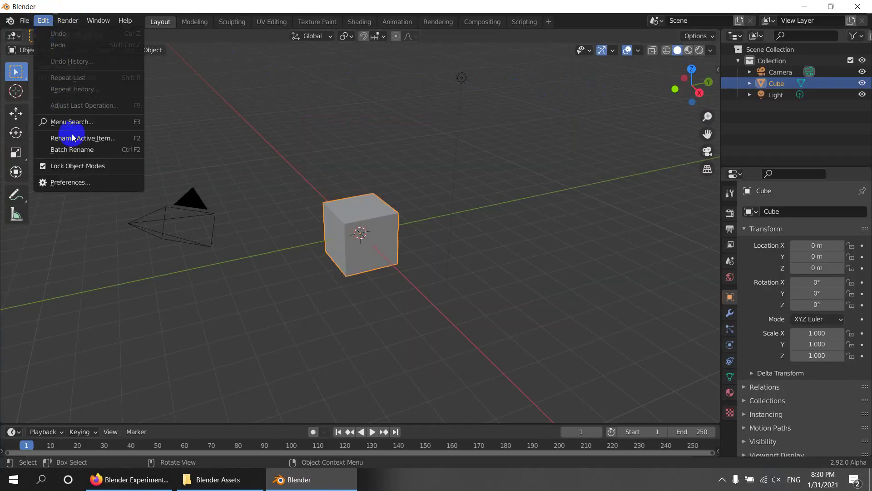
pyautogui.click(73, 183)
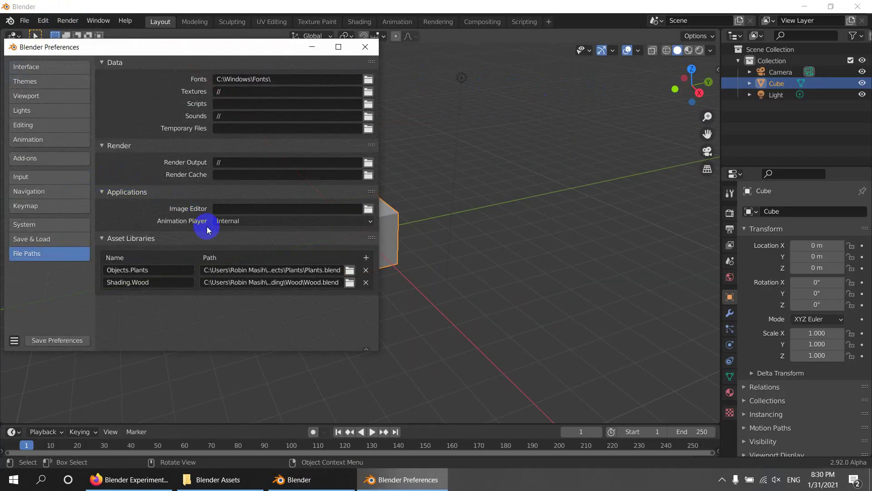
# Step: Remove the Objects.Plants and Shading.Wood asset libraries, save the preferences and close Blender
pyautogui.click(366, 270)
pyautogui.click(366, 270)
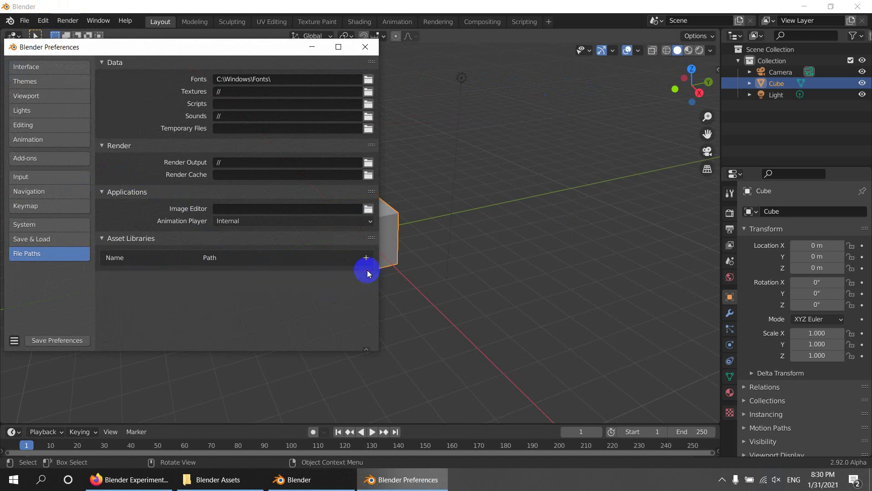
pyautogui.click(60, 340)
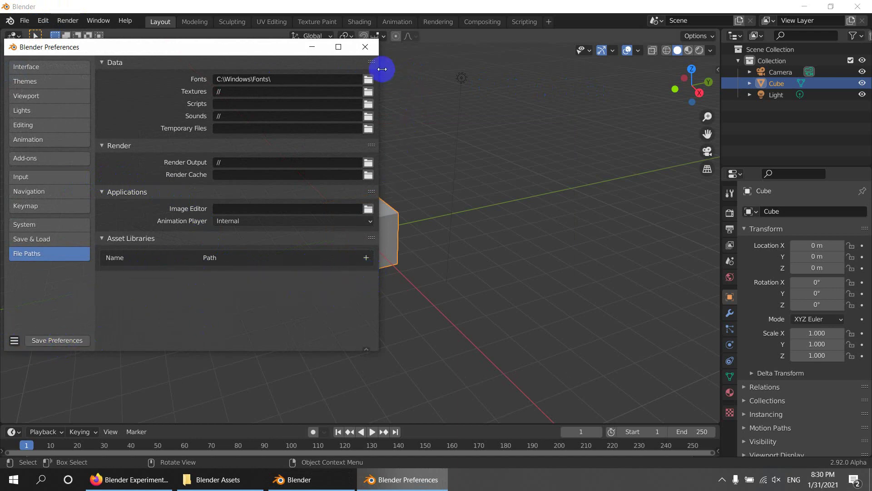
pyautogui.click(371, 46)
pyautogui.click(857, 6)
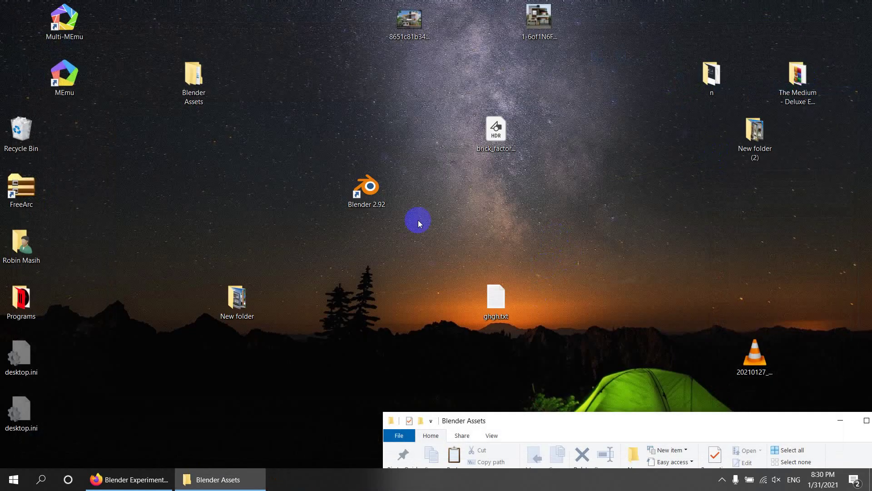
# Step: Move the Blender Assets folder window back up so its contents are fully in view
pyautogui.click(282, 113)
pyautogui.moveTo(609, 423); pyautogui.dragTo(332, 39)
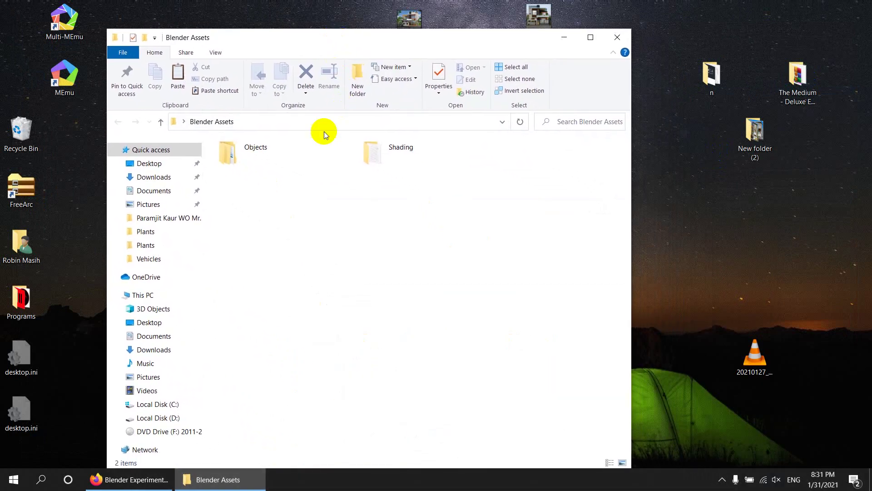
# Step: Delete the Plants.blend file from the Plants folder inside Objects
pyautogui.click(284, 154)
pyautogui.doubleClick(284, 154)
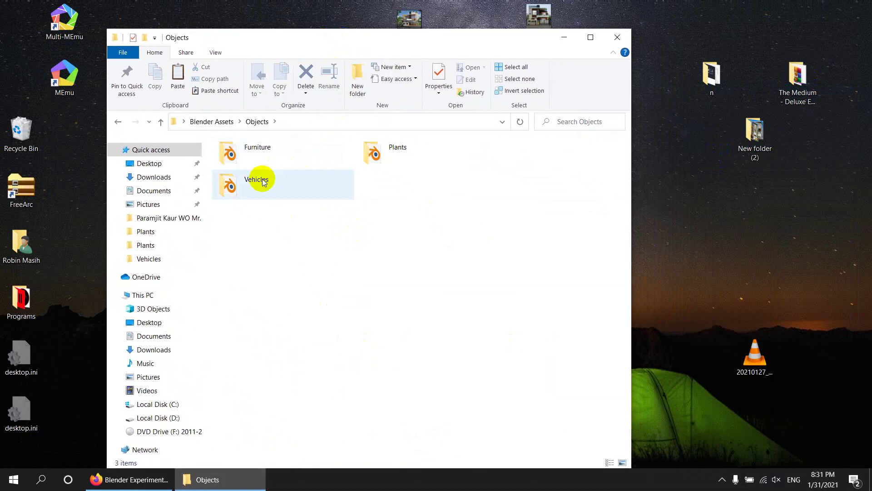
pyautogui.doubleClick(384, 154)
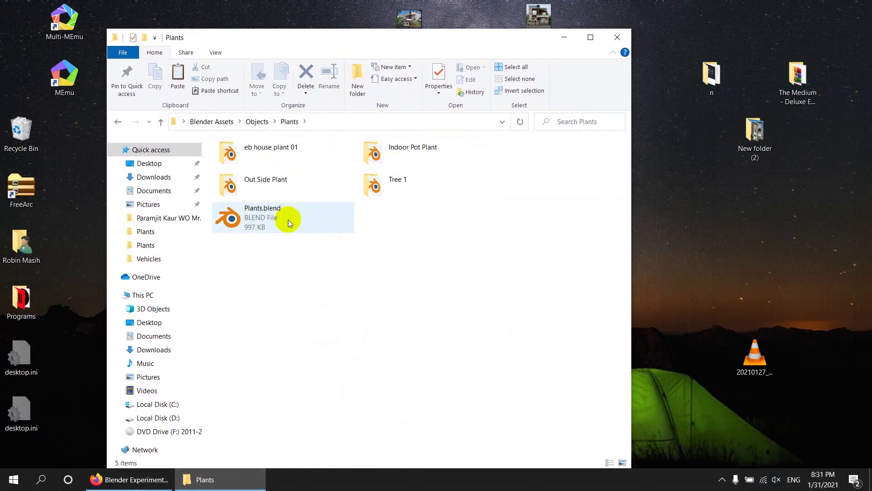
pyautogui.click(267, 217)
pyautogui.rightClick(264, 215)
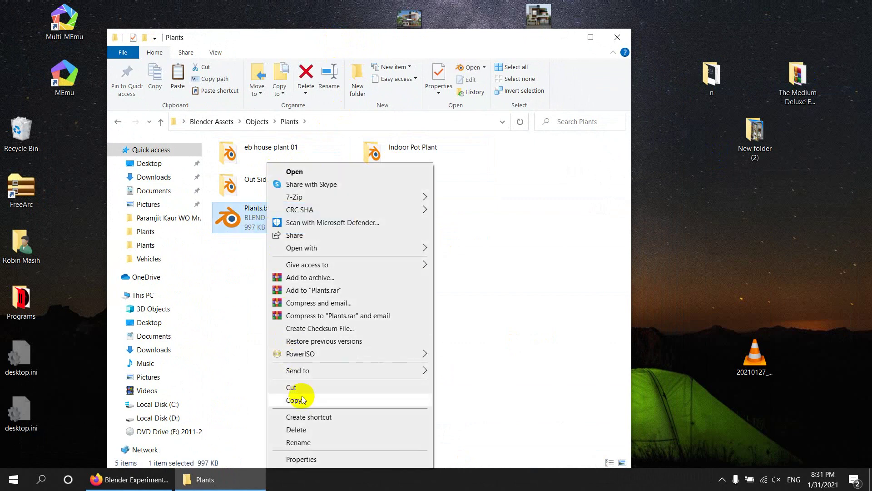
pyautogui.click(303, 429)
pyautogui.click(470, 281)
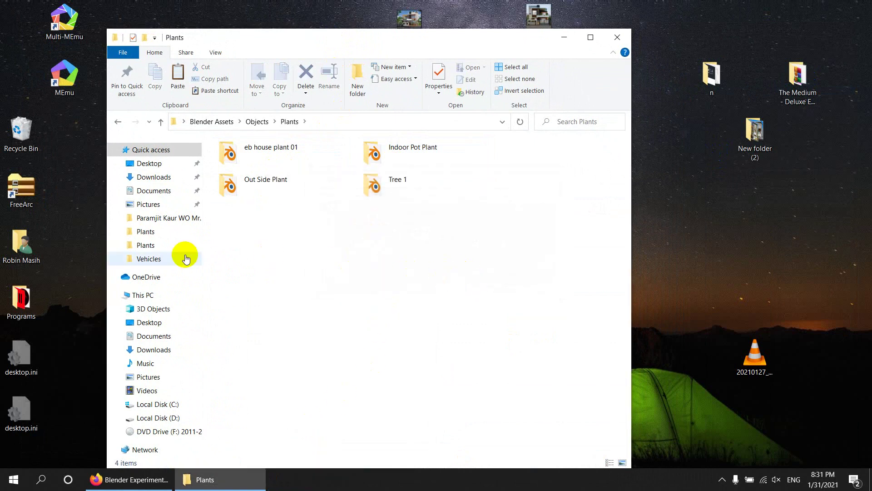
# Step: Search the computer for Blender and launch it with the default scene
pyautogui.click(42, 476)
pyautogui.write('ble')
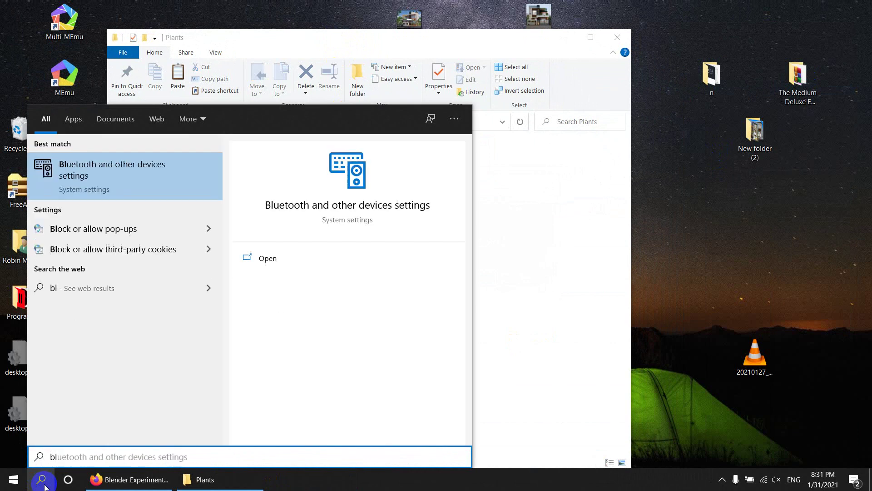
pyautogui.write('n')
pyautogui.click(101, 174)
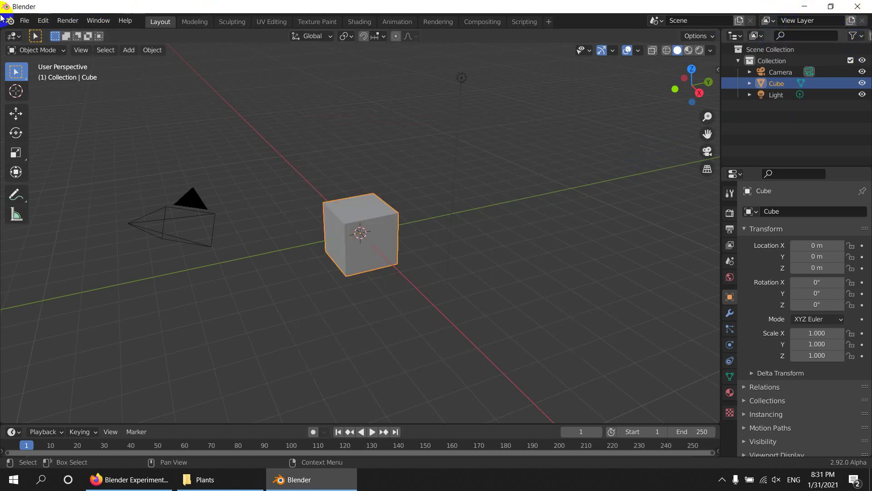
# Step: Save the default scene to the Desktop as untitled.blend and close Blender
pyautogui.click(22, 21)
pyautogui.click(50, 98)
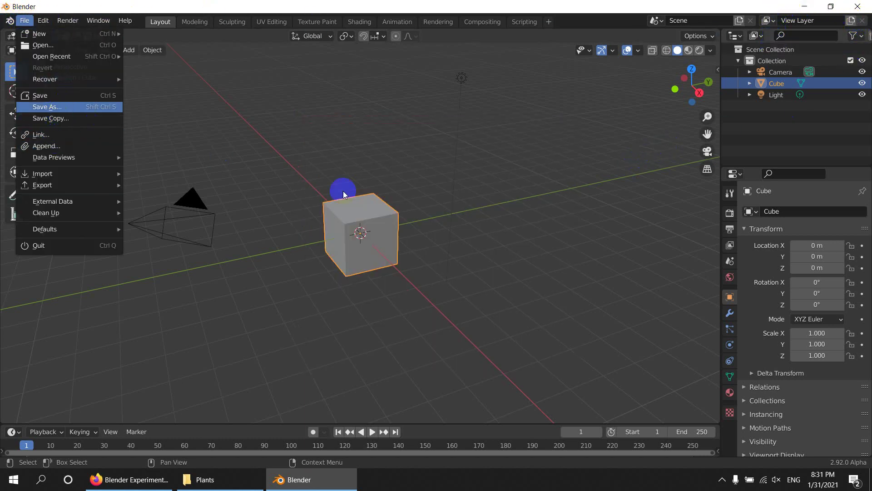
pyautogui.click(175, 194)
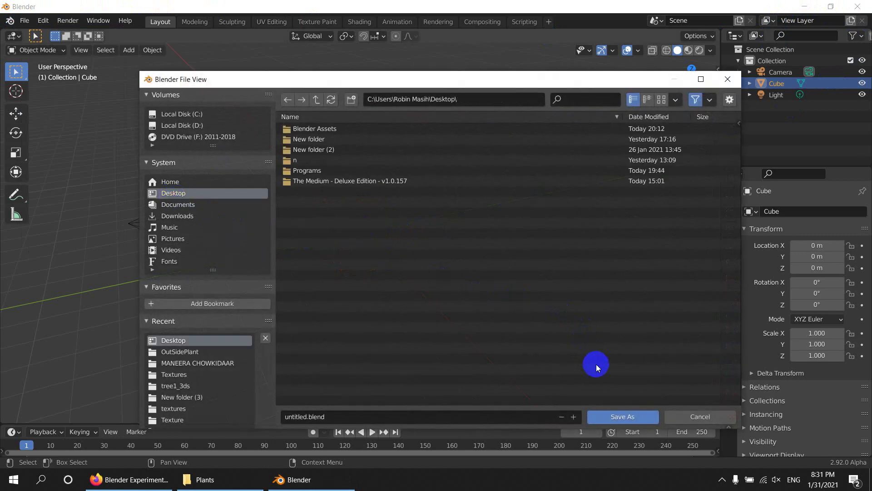
pyautogui.click(614, 415)
pyautogui.click(857, 7)
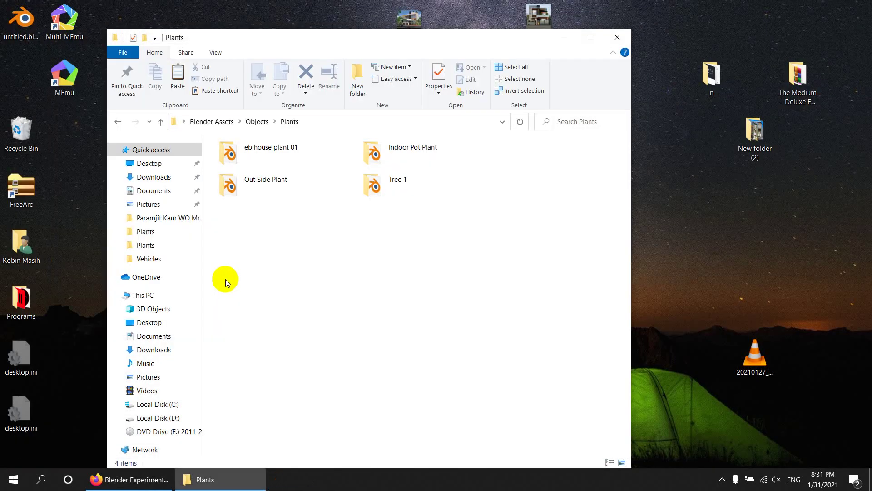
# Step: Move untitled.blend from the desktop into the Plants folder and rename it Plants.blend
pyautogui.moveTo(21, 20); pyautogui.dragTo(354, 292)
pyautogui.rightClick(261, 227)
pyautogui.click(327, 442)
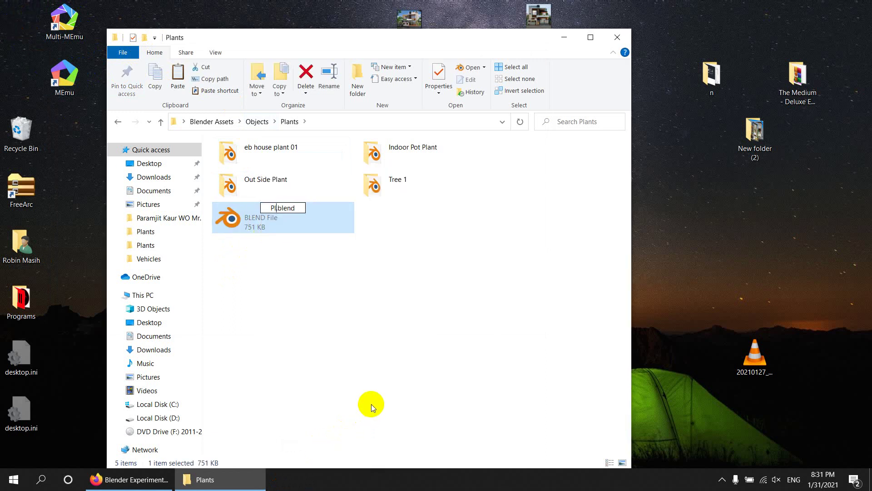
pyautogui.write('Plants')
pyautogui.click(352, 333)
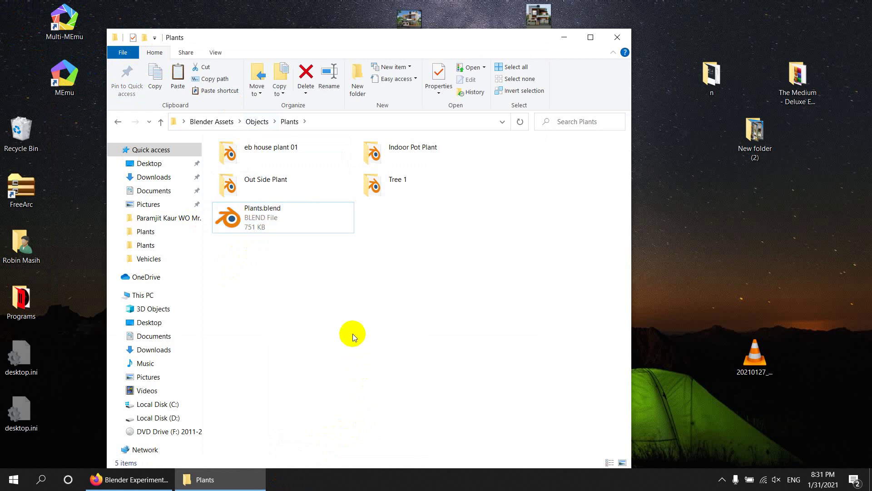
# Step: Open Plants.blend in Blender and delete the default cube, camera, light and Collection to empty the scene
pyautogui.click(257, 209)
pyautogui.doubleClick(257, 216)
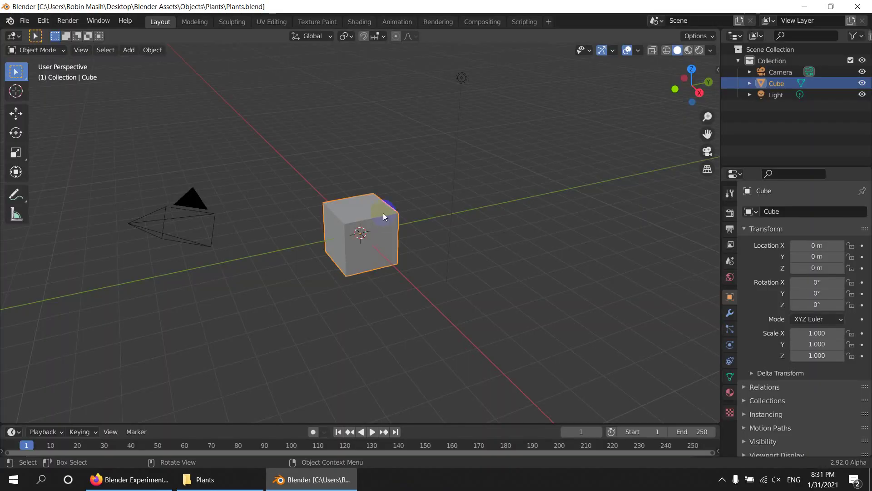
pyautogui.click(357, 230)
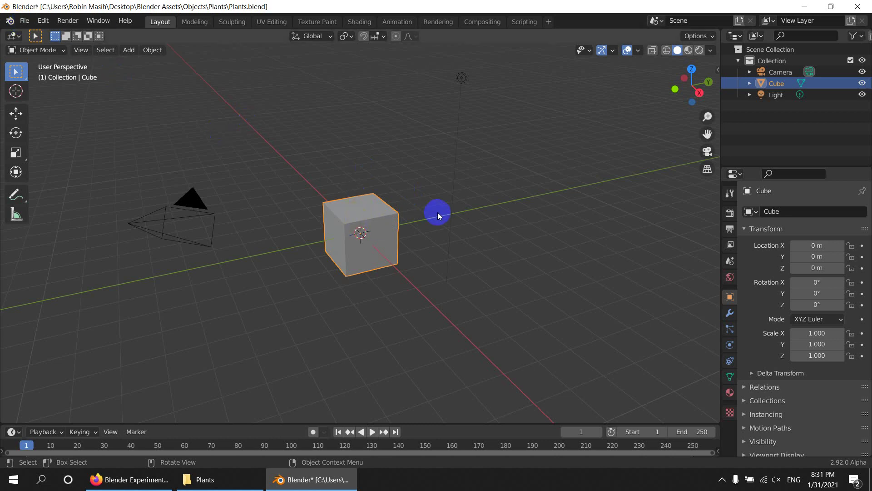
pyautogui.press('Delete')
pyautogui.click(777, 72)
pyautogui.press('Delete')
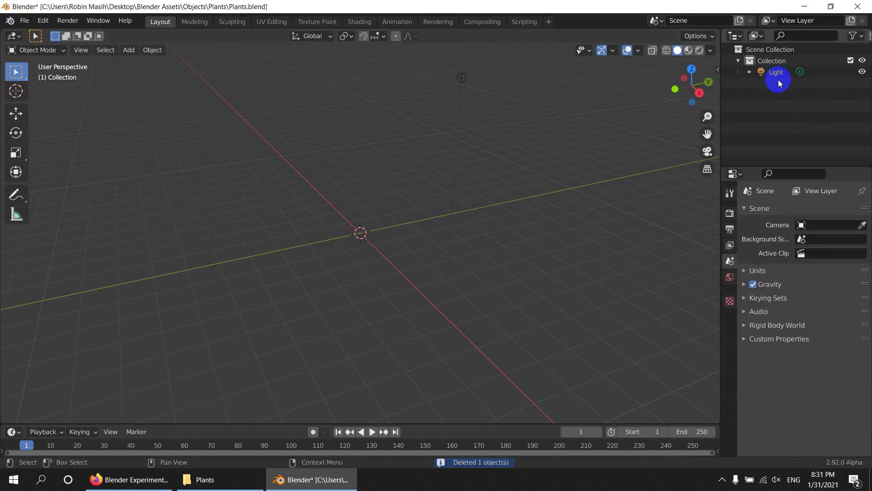
pyautogui.click(774, 72)
pyautogui.press('Delete')
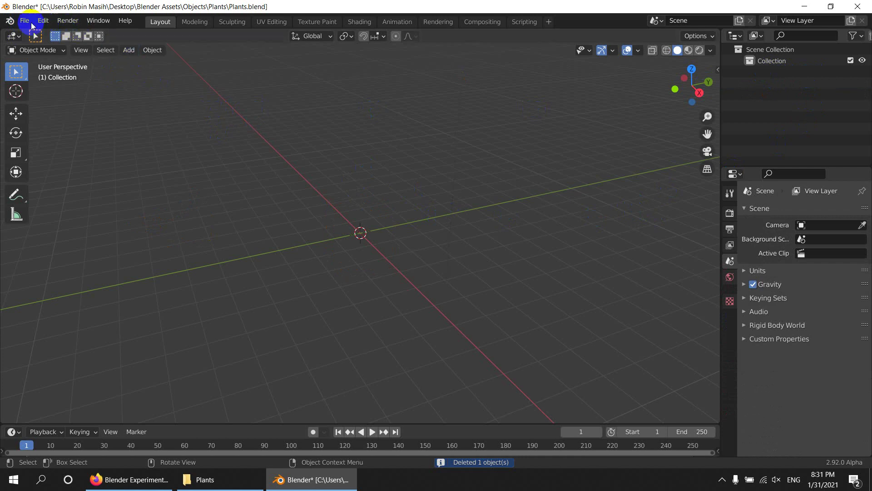
pyautogui.click(774, 62)
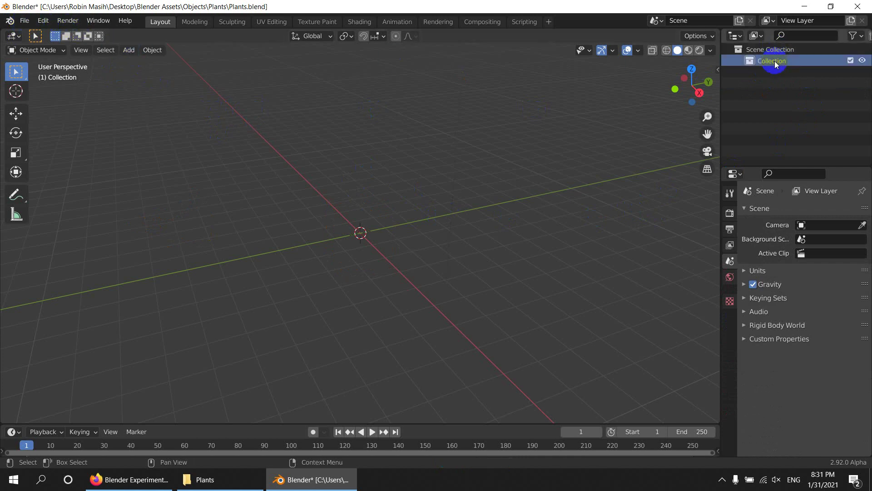
pyautogui.press('Delete')
# Step: Link the eb house plant 01 collection from eb house plant 01.blend into the scene
pyautogui.click(24, 20)
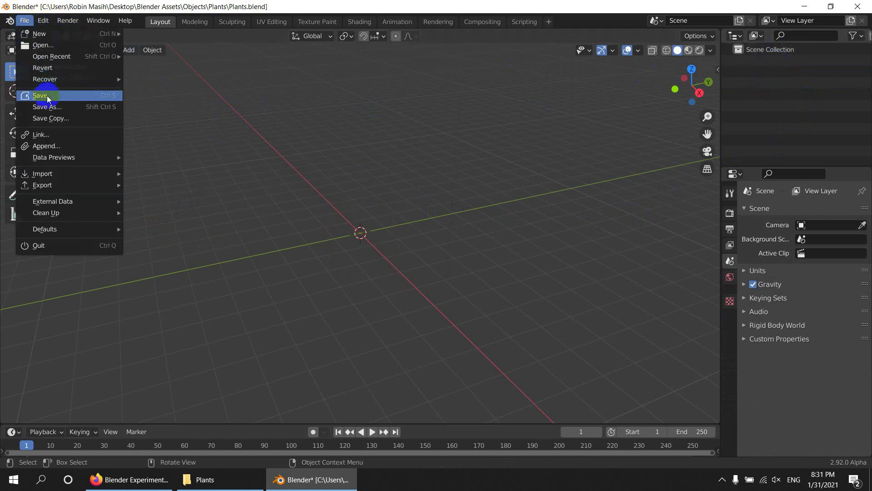
pyautogui.click(52, 134)
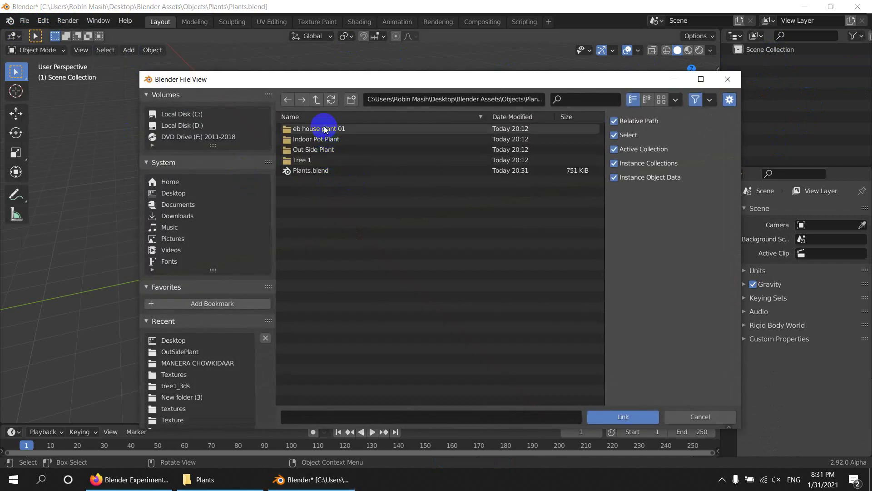
pyautogui.click(227, 477)
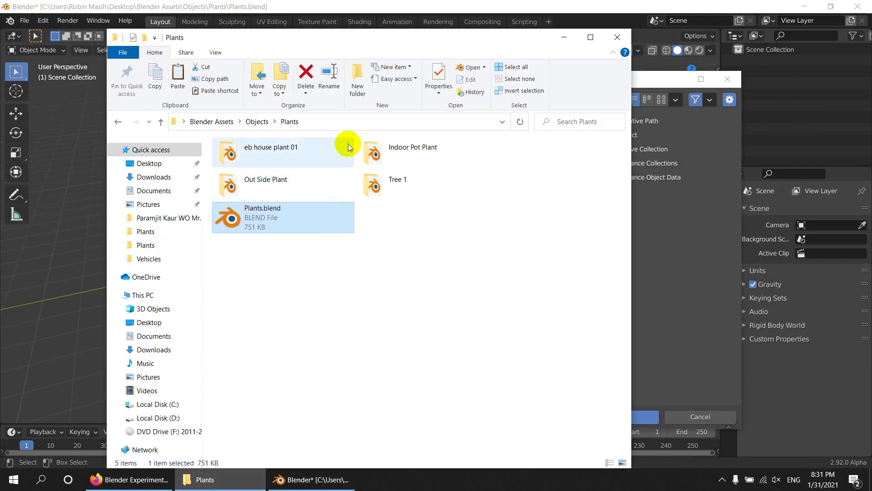
pyautogui.click(661, 80)
pyautogui.doubleClick(321, 129)
pyautogui.click(329, 139)
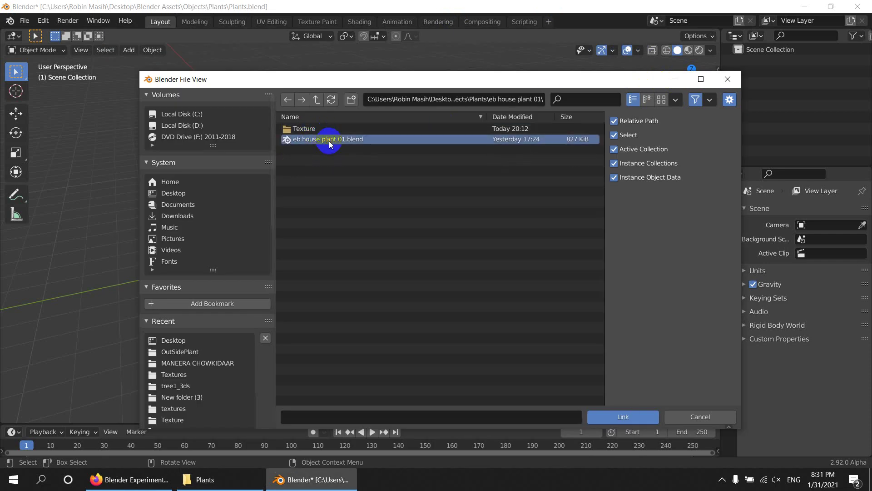
pyautogui.doubleClick(329, 139)
pyautogui.doubleClick(305, 139)
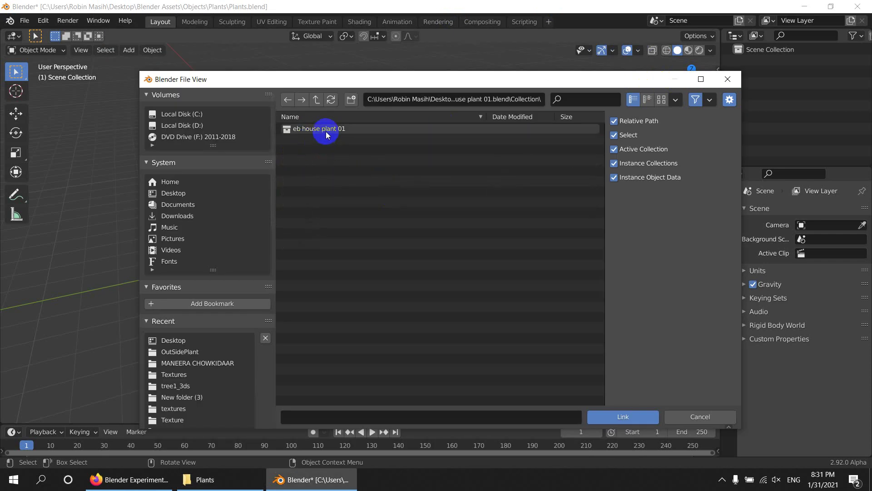
pyautogui.doubleClick(327, 131)
# Step: Link the indoor plant_02 collection from Indoor Pot Plant.blend in the Indoor Pot Plant folder
pyautogui.click(22, 21)
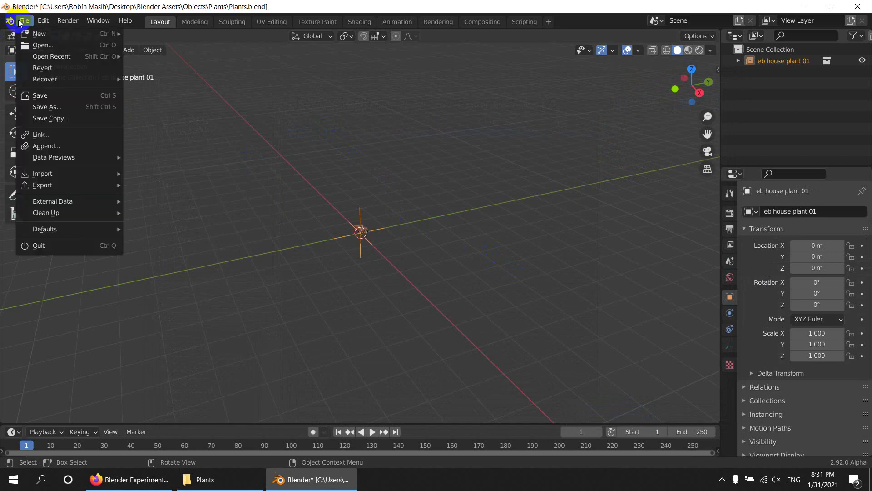
pyautogui.click(59, 134)
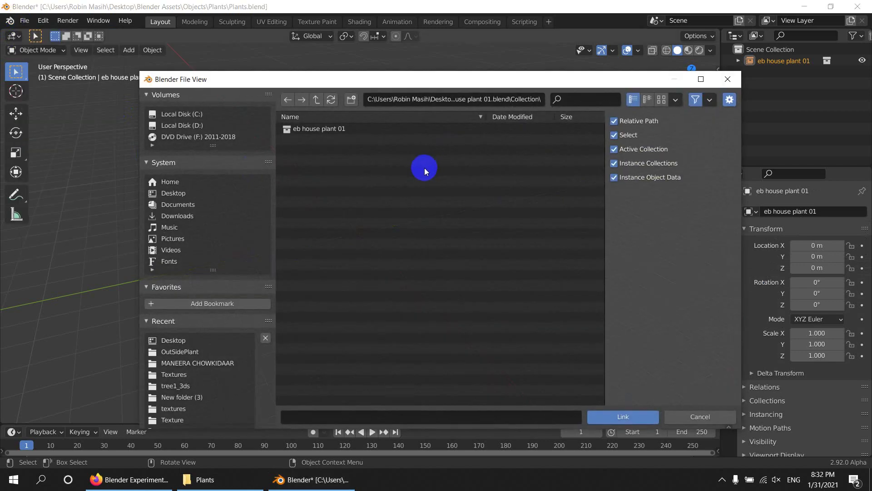
pyautogui.click(316, 100)
pyautogui.click(317, 100)
pyautogui.click(316, 99)
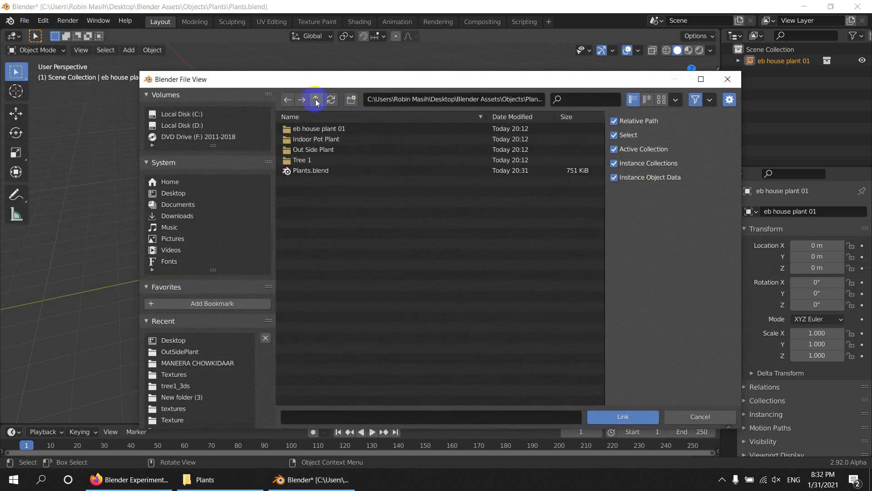
pyautogui.doubleClick(318, 141)
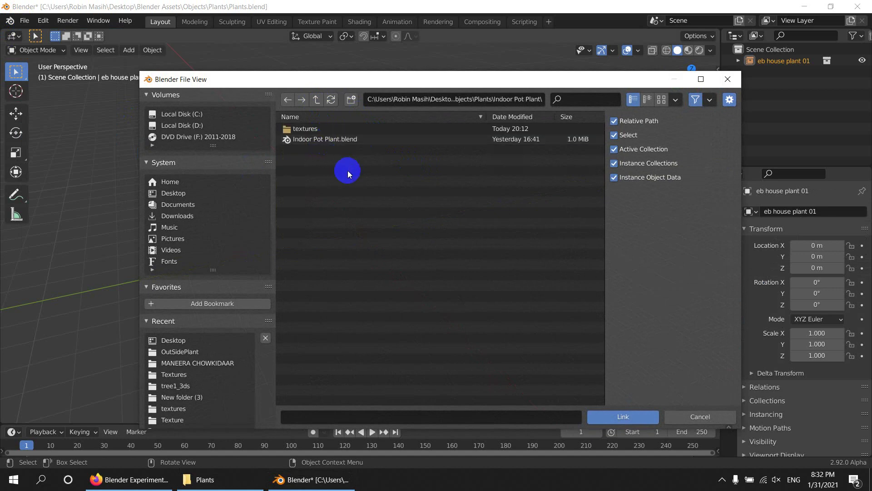
pyautogui.doubleClick(322, 141)
pyautogui.doubleClick(319, 139)
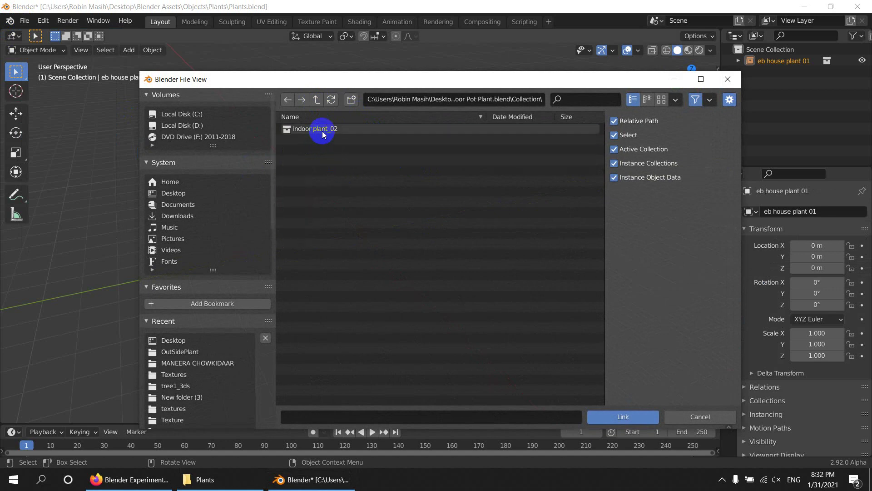
pyautogui.doubleClick(324, 130)
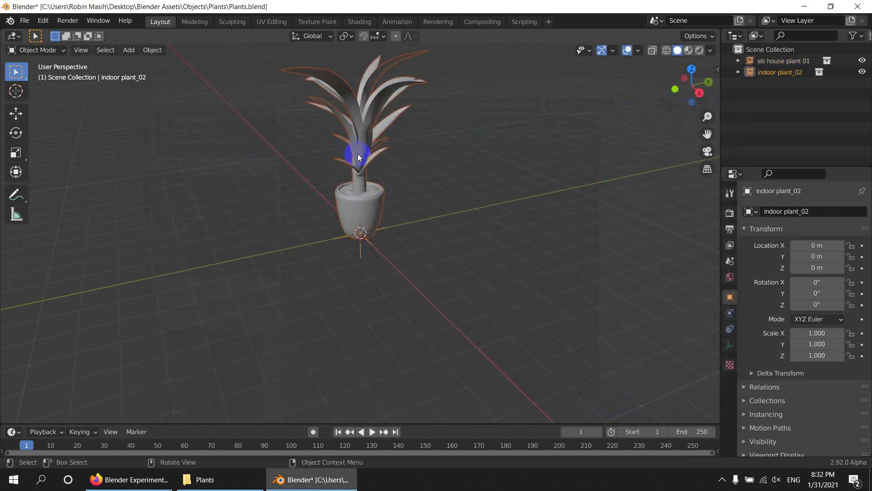
# Step: Link the OutSidePlant collection from OutSidePlant.blend in the Out Side Plant folder and switch the viewport to Material Preview shading
pyautogui.click(24, 20)
pyautogui.press('Return')
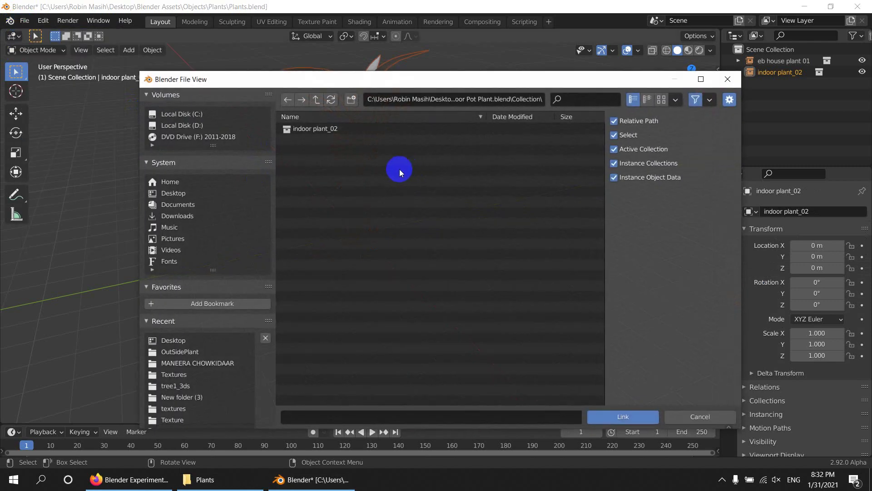
pyautogui.click(317, 100)
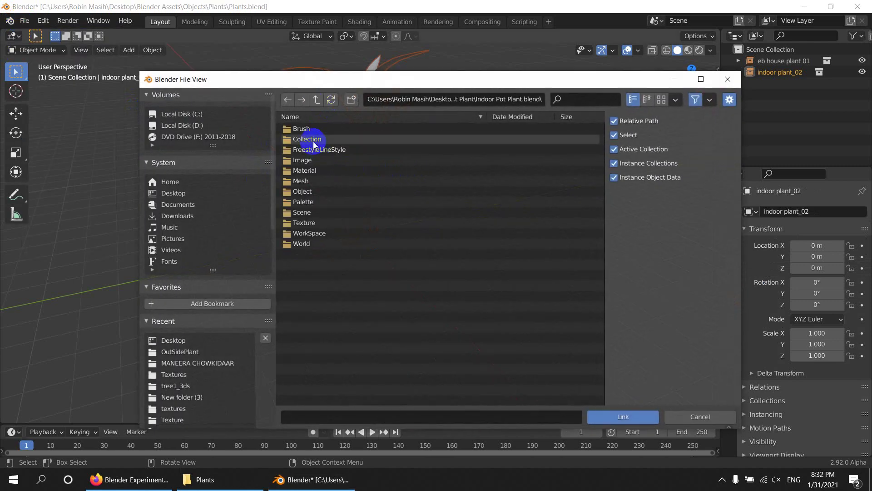
pyautogui.click(317, 101)
pyautogui.click(317, 101)
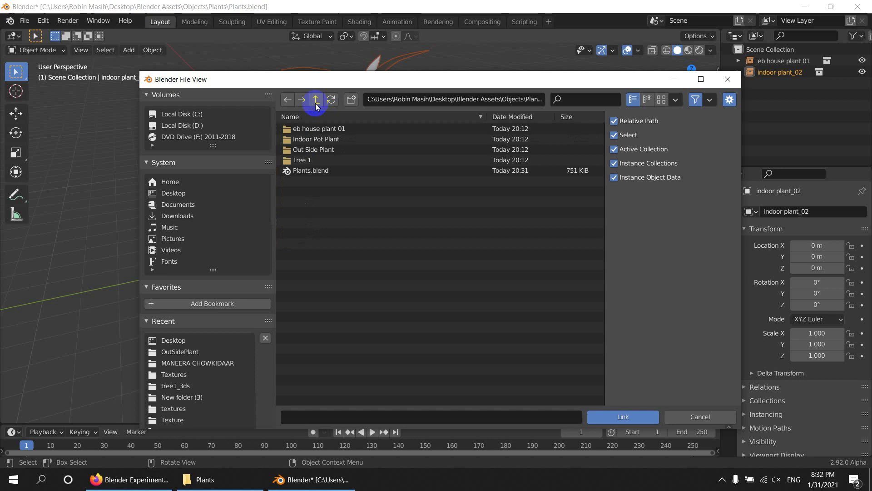
pyautogui.click(320, 149)
pyautogui.click(317, 144)
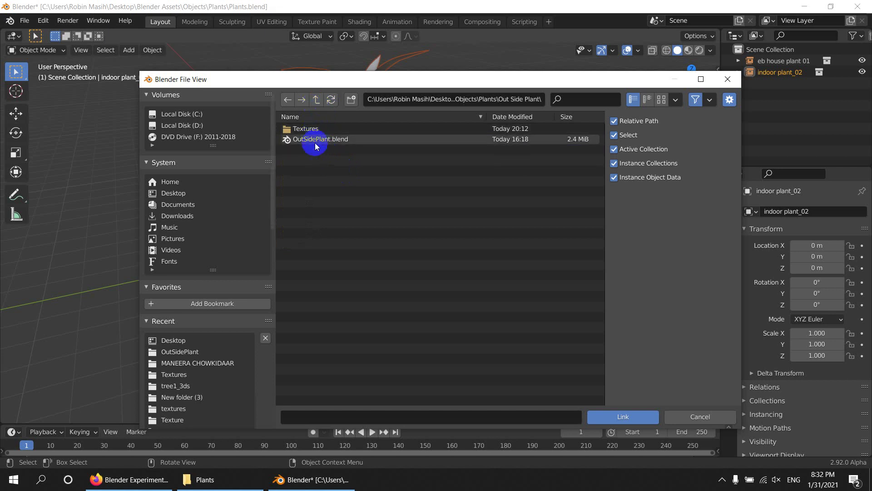
pyautogui.click(315, 144)
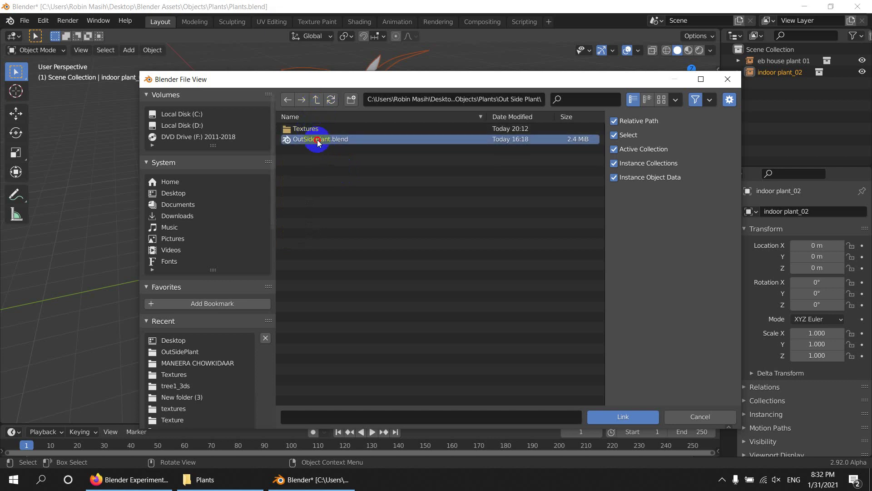
pyautogui.doubleClick(318, 141)
pyautogui.doubleClick(312, 140)
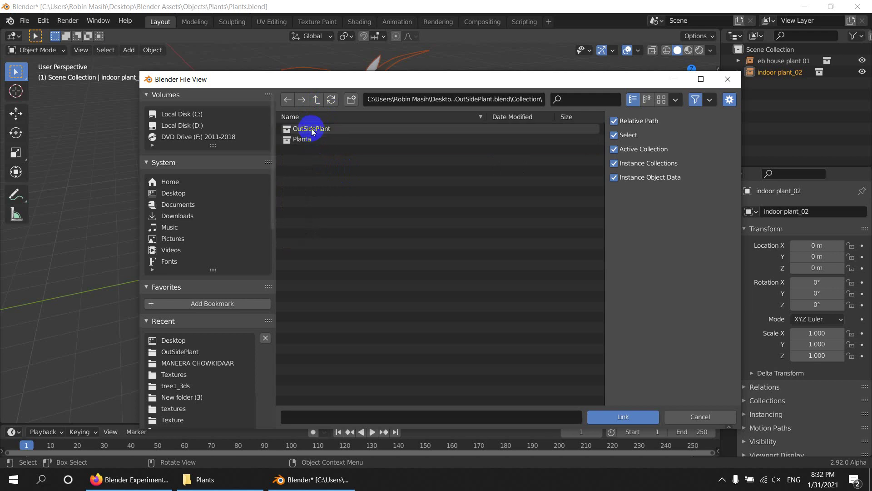
pyautogui.click(312, 128)
pyautogui.click(622, 416)
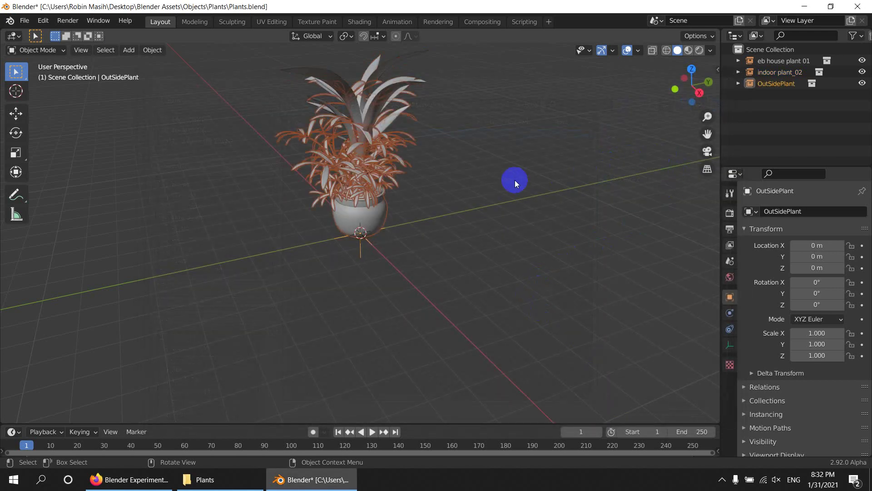
pyautogui.moveTo(514, 180); pyautogui.dragTo(653, 106, button='middle')
pyautogui.click(689, 50)
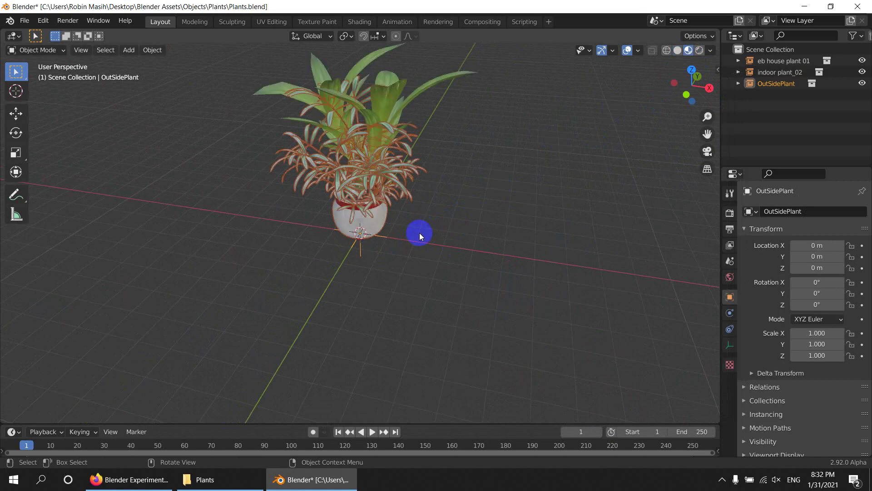
# Step: Move OutSidePlant about 3.87 m and indoor plant_02 about 7.33 m along the X axis to separate the plants
pyautogui.moveTo(419, 232); pyautogui.dragTo(287, 286, button='middle')
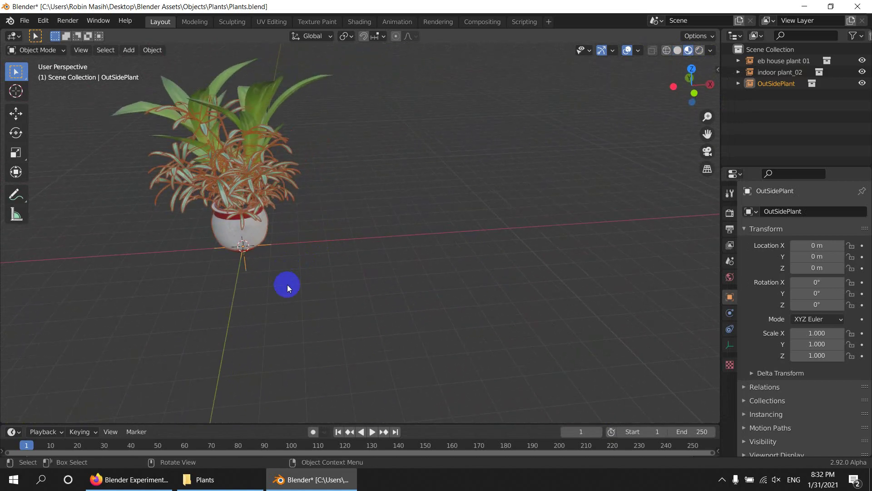
pyautogui.press('g')
pyautogui.press('x')
pyautogui.click(409, 284)
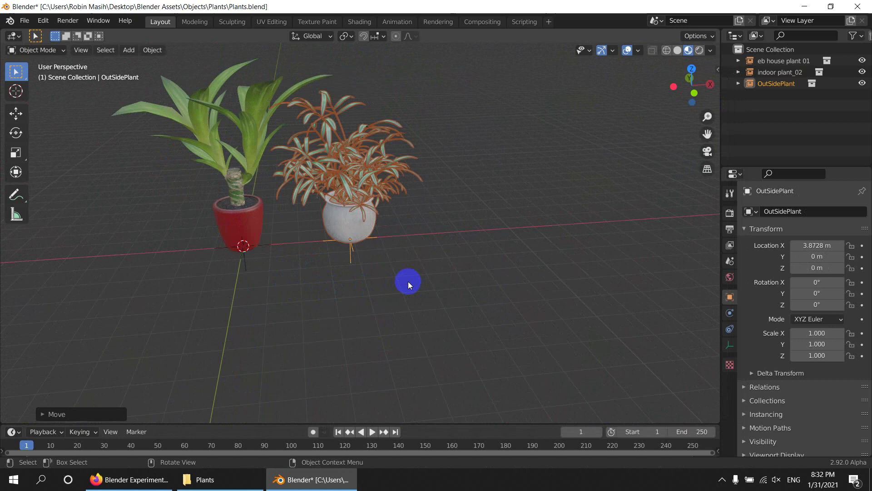
pyautogui.click(241, 217)
pyautogui.press('g')
pyautogui.press('x')
pyautogui.click(497, 276)
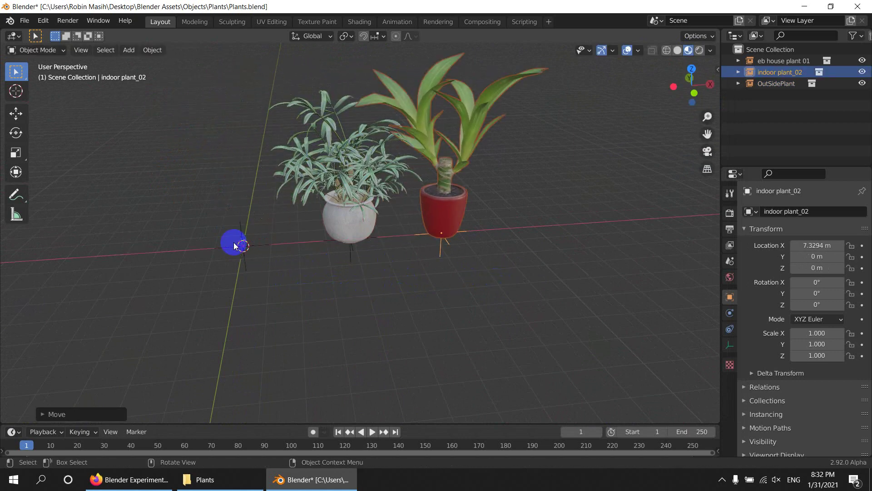
# Step: Move eb house plant 01 about 0.99 m along the X axis and save the file
pyautogui.scroll(2, 225, 247)
pyautogui.click(190, 250)
pyautogui.press('g')
pyautogui.press('x')
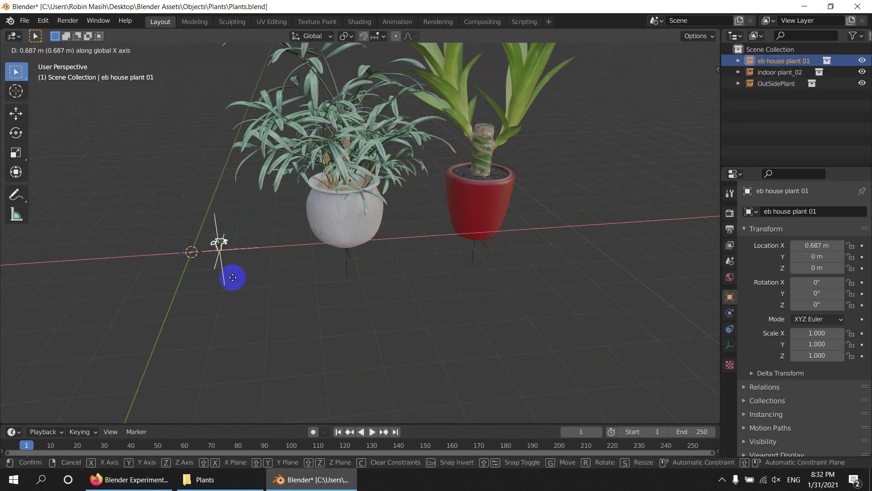
pyautogui.click(268, 269)
pyautogui.scroll(-2, 380, 274)
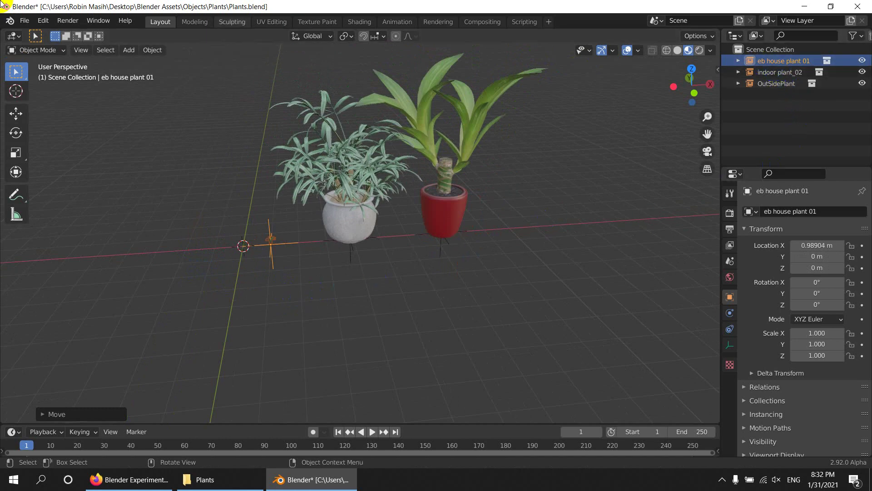
pyautogui.click(22, 21)
pyautogui.hotkey('ctrl', 's')
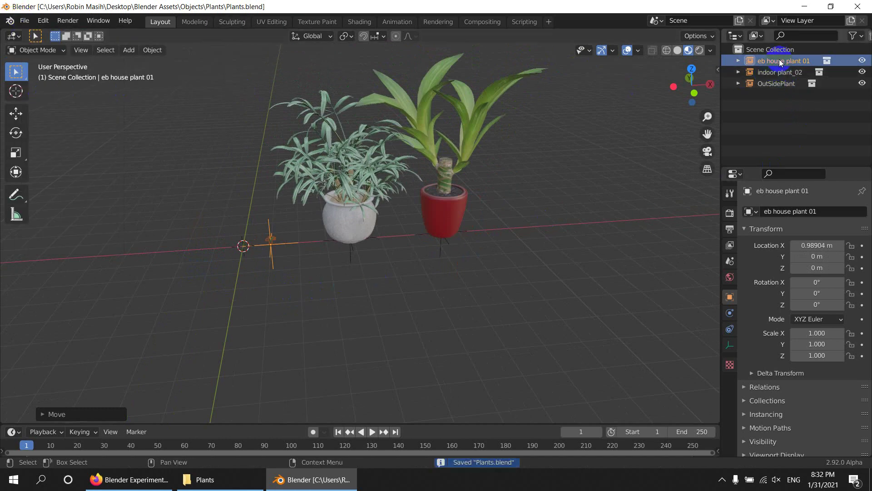
# Step: Mark the eb house plant 01, indoor plant_02 and OutSidePlant objects as assets
pyautogui.rightClick(777, 62)
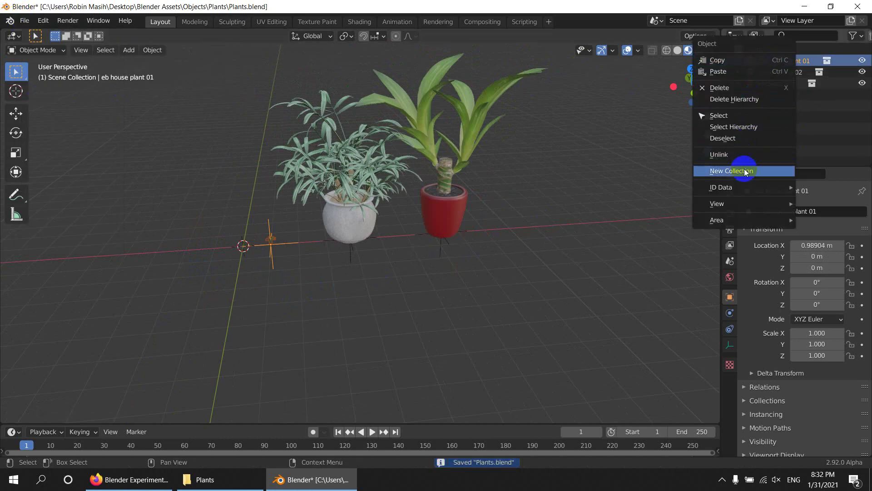
pyautogui.moveTo(743, 189)
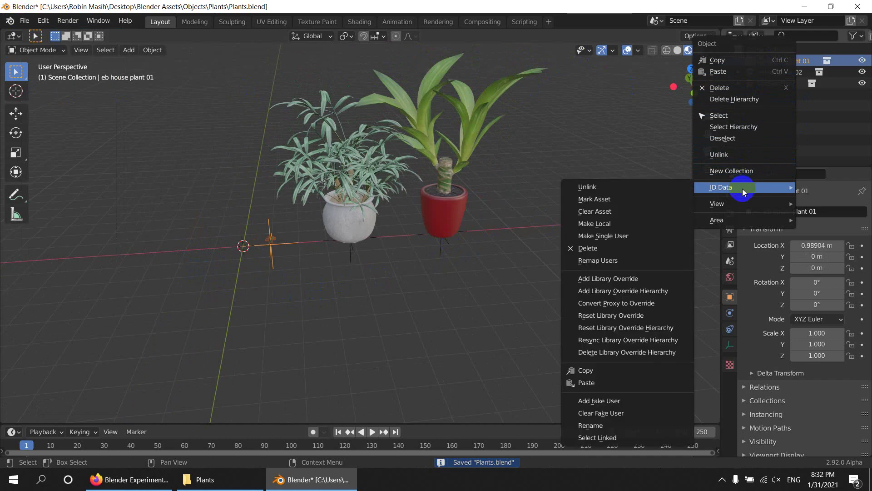
pyautogui.click(610, 201)
pyautogui.click(761, 71)
pyautogui.rightClick(762, 71)
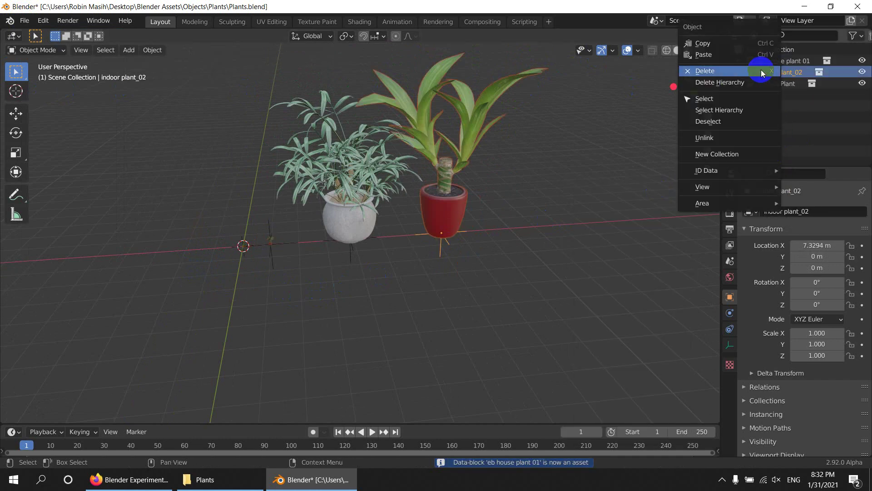
pyautogui.moveTo(727, 170)
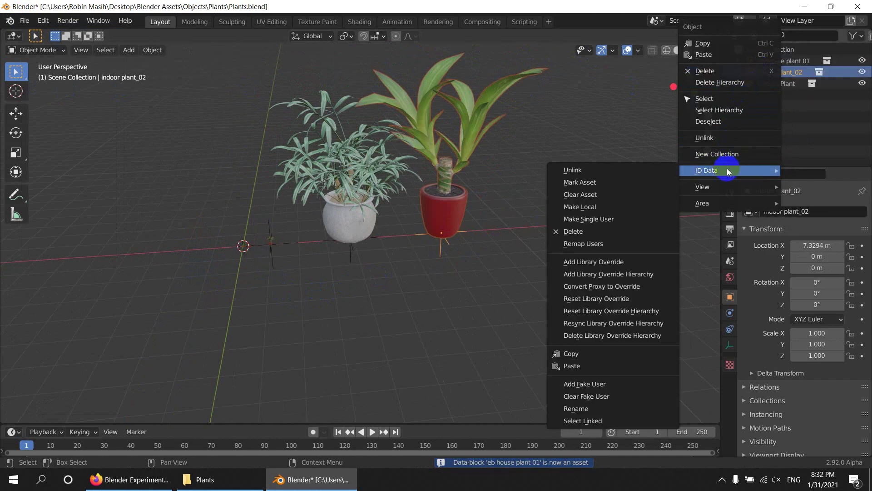
pyautogui.click(593, 183)
pyautogui.click(762, 84)
pyautogui.rightClick(762, 86)
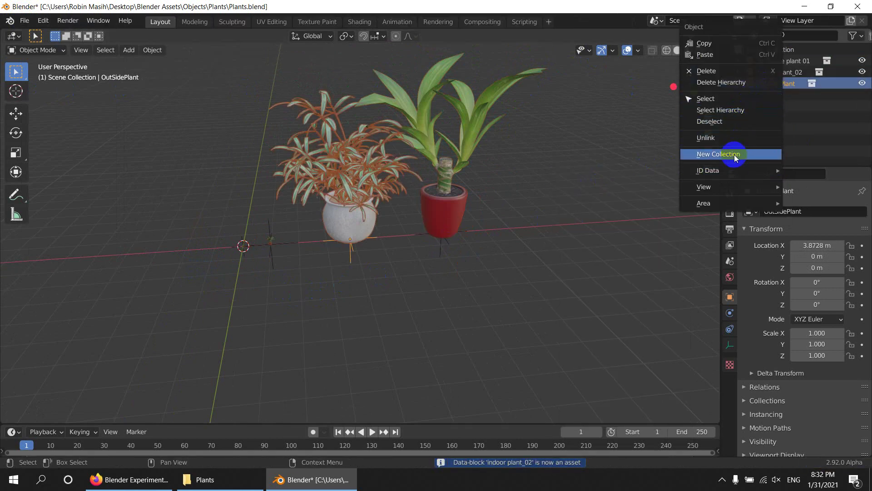
pyautogui.moveTo(731, 171)
pyautogui.click(595, 183)
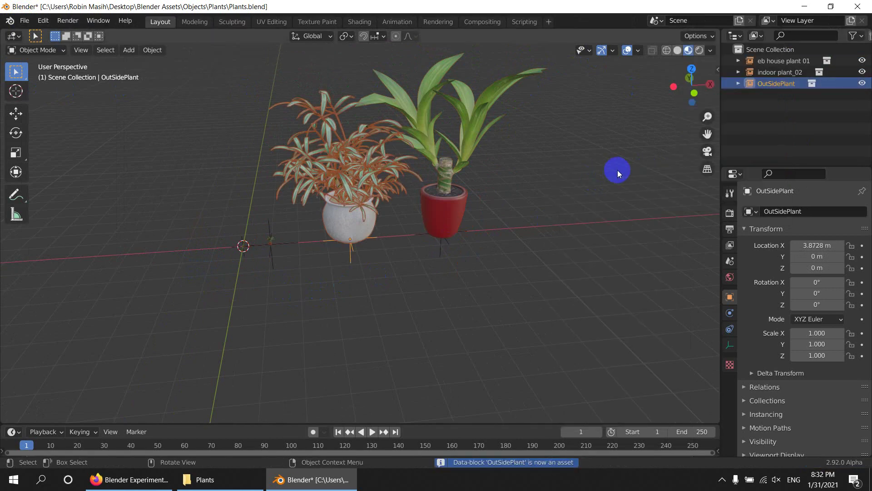
# Step: Save Plants.blend with the marked assets, close Blender and refresh the Plants folder
pyautogui.click(26, 22)
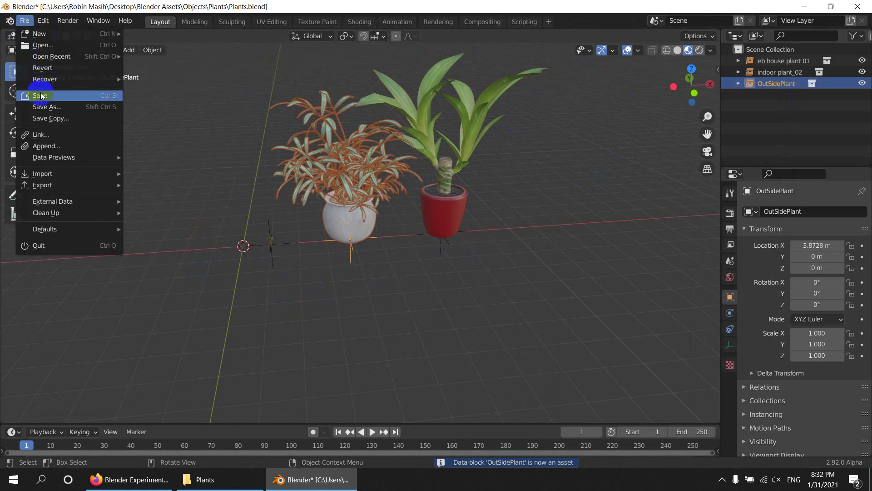
pyautogui.click(34, 91)
pyautogui.click(858, 6)
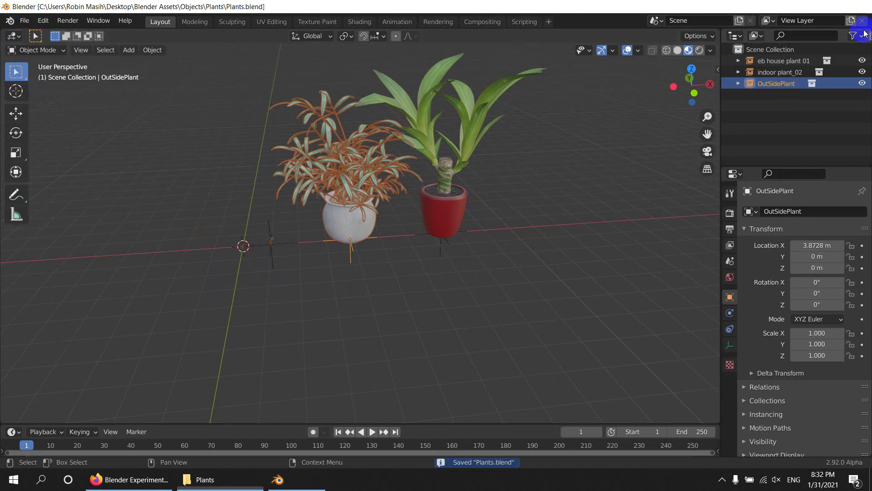
pyautogui.rightClick(324, 293)
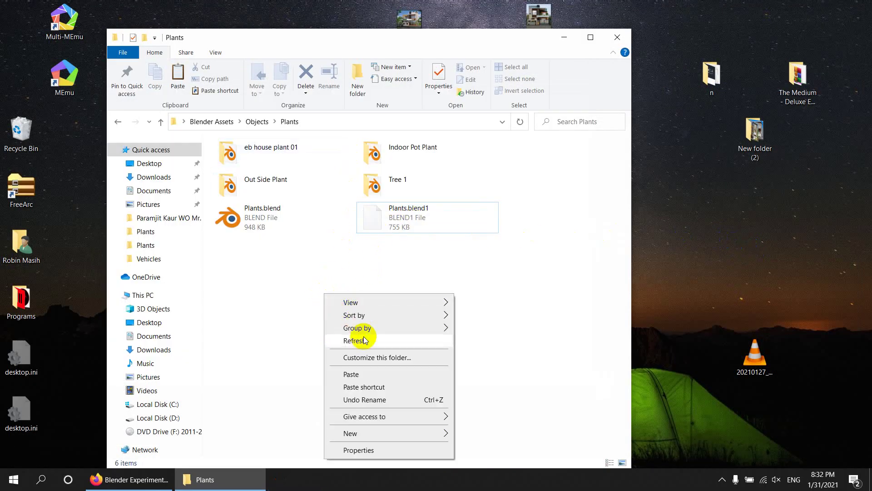
pyautogui.click(354, 342)
pyautogui.moveTo(334, 48); pyautogui.dragTo(484, 39)
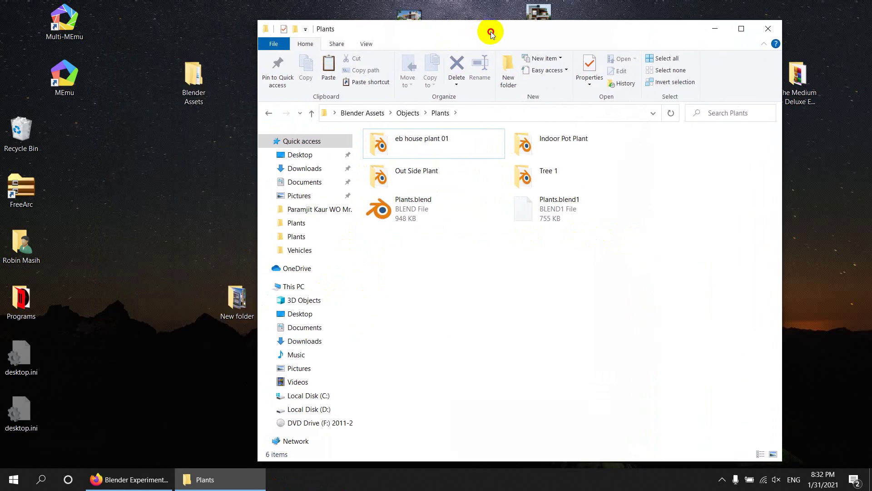
# Step: Search Windows for "blender", launch Blender 2.92 and dismiss the splash screen to start in the default scene
pyautogui.click(40, 480)
pyautogui.write('b')
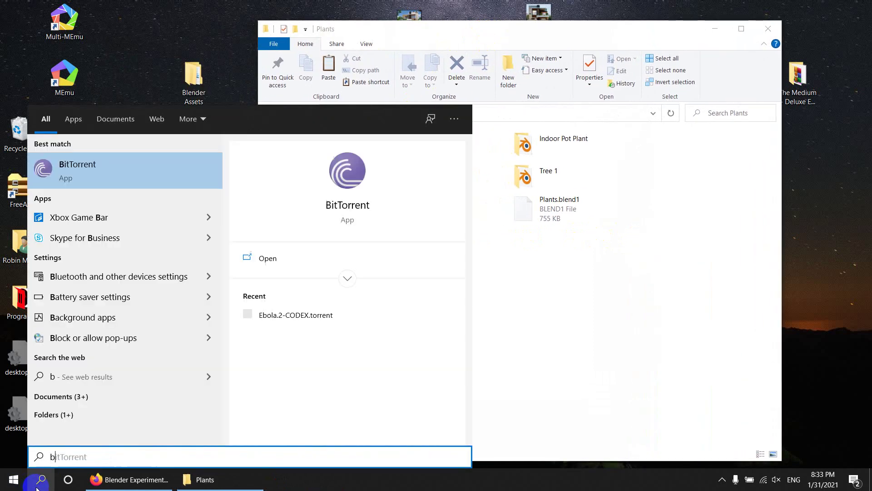
pyautogui.write('lender')
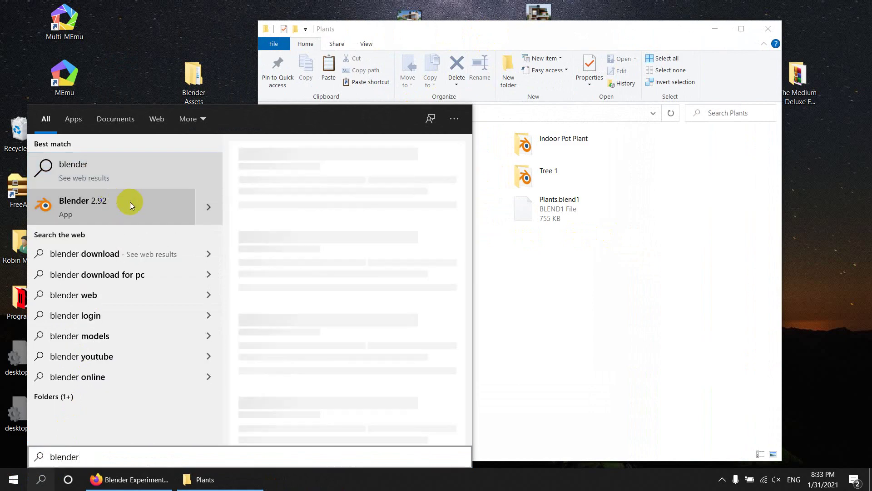
pyautogui.click(130, 203)
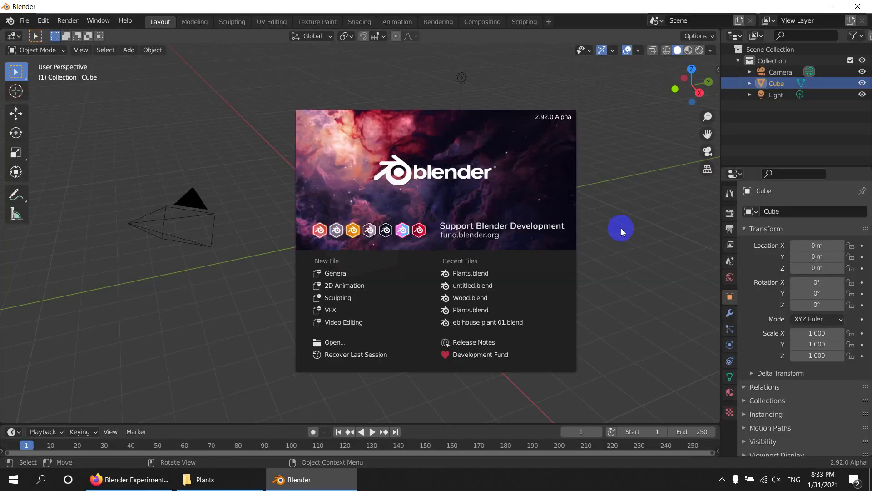
pyautogui.click(625, 212)
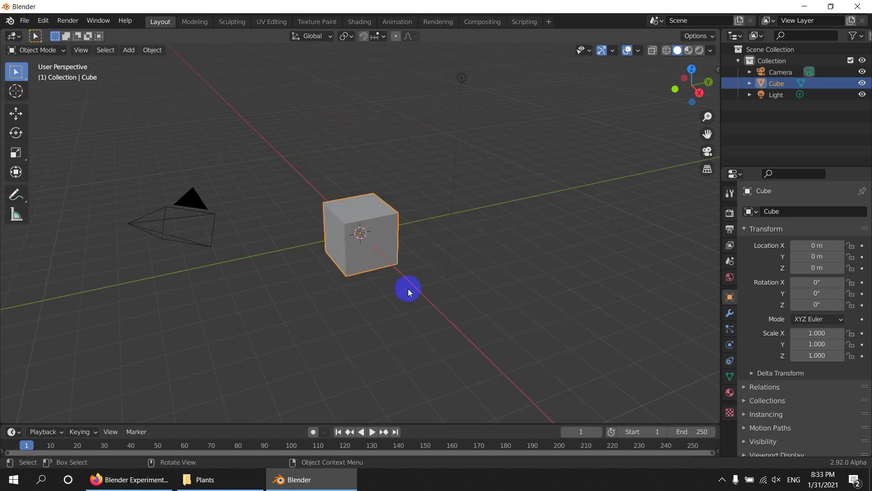
# Step: Split the 3D viewport into two stacked areas and turn the lower one into an Asset Browser set to Current File
pyautogui.moveTo(408, 288); pyautogui.dragTo(448, 286, button='middle')
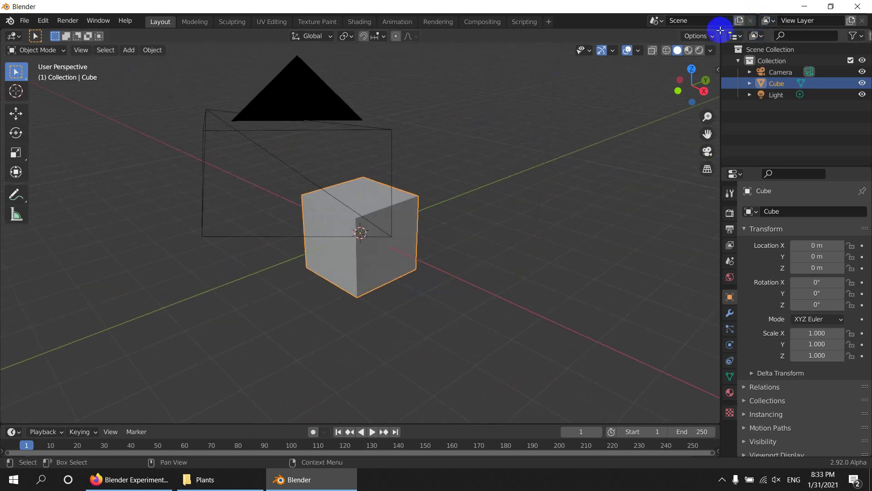
pyautogui.moveTo(720, 30); pyautogui.dragTo(696, 267)
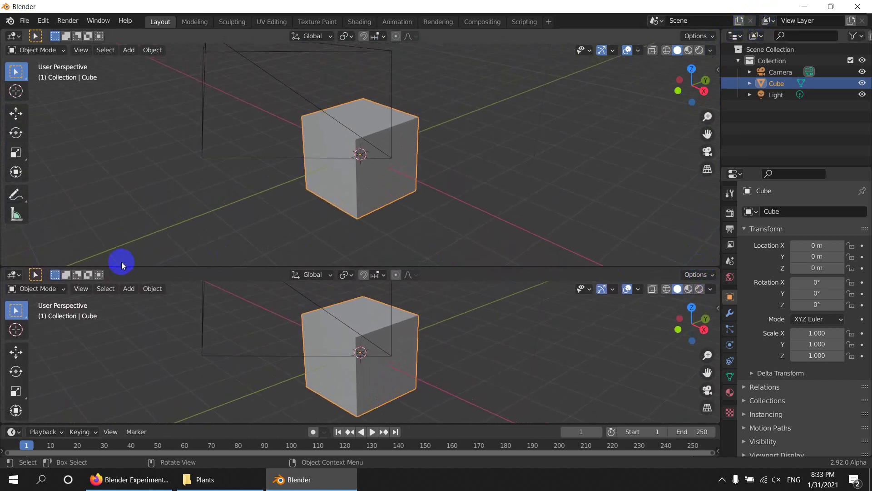
pyautogui.click(14, 275)
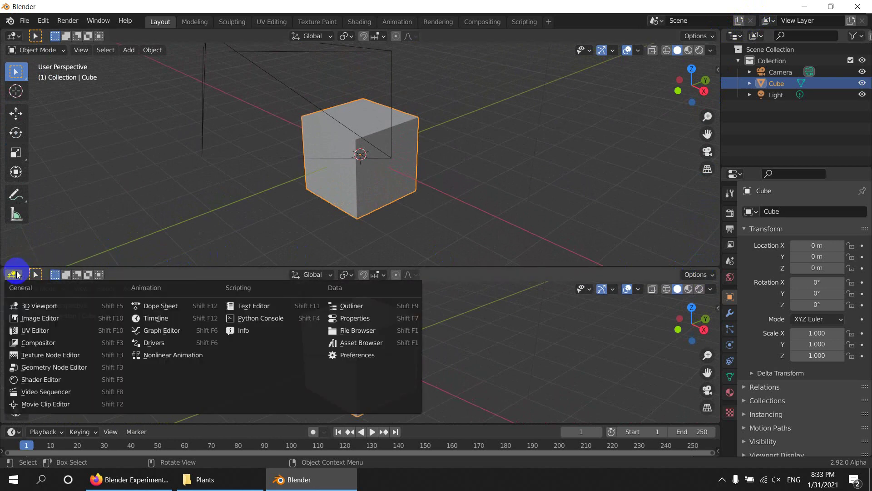
pyautogui.click(372, 344)
pyautogui.click(124, 277)
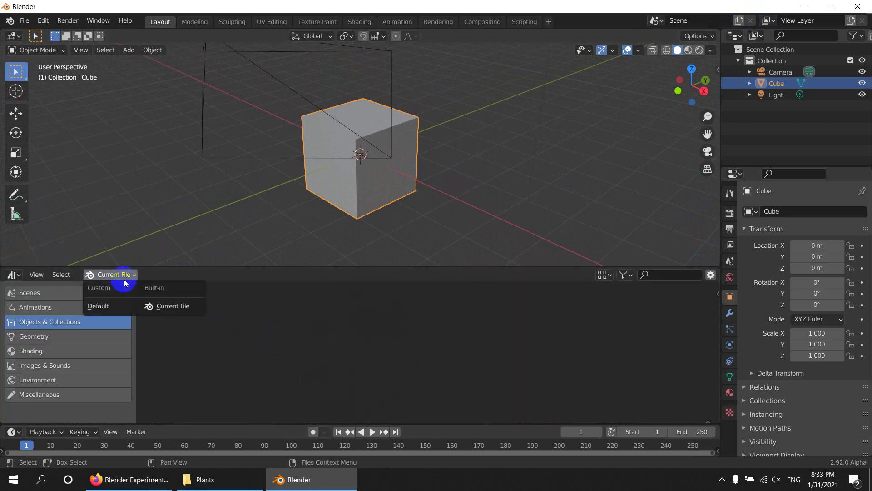
pyautogui.click(157, 306)
# Step: Add a second asset library in the File Paths preferences, using the copied path of the Blender Assets\Objects\Plants folder
pyautogui.click(43, 20)
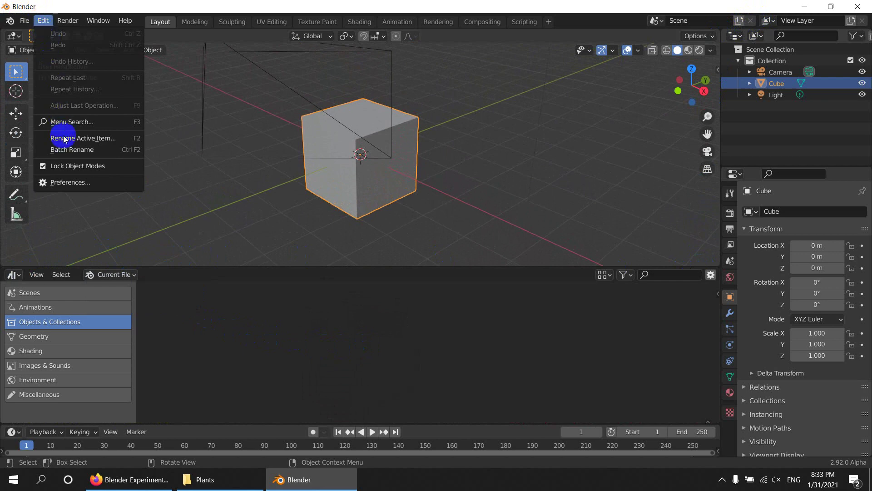
pyautogui.click(69, 182)
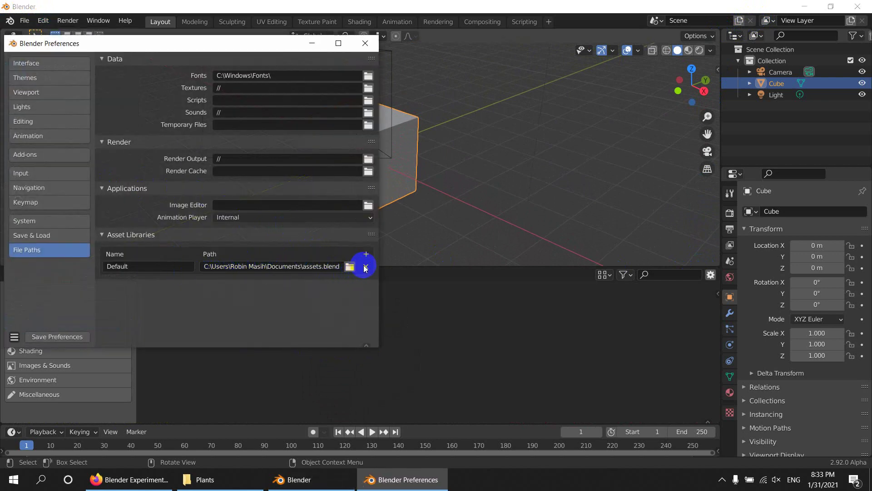
pyautogui.click(222, 480)
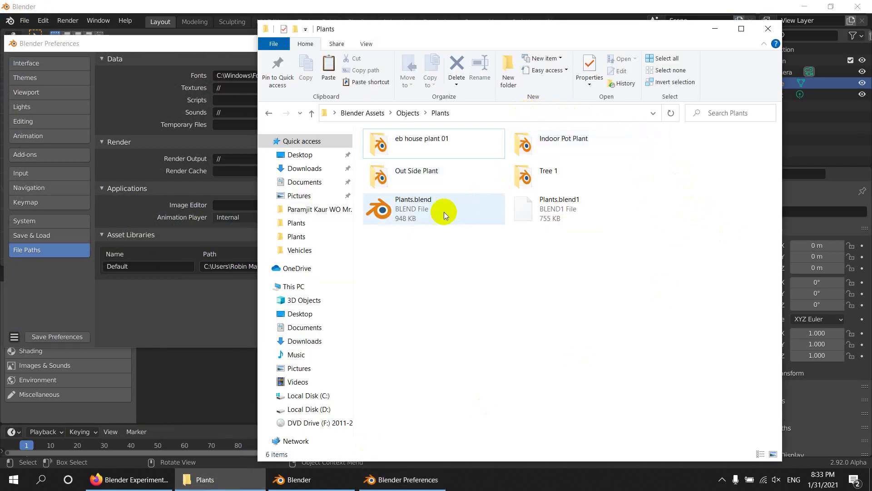
pyautogui.click(468, 113)
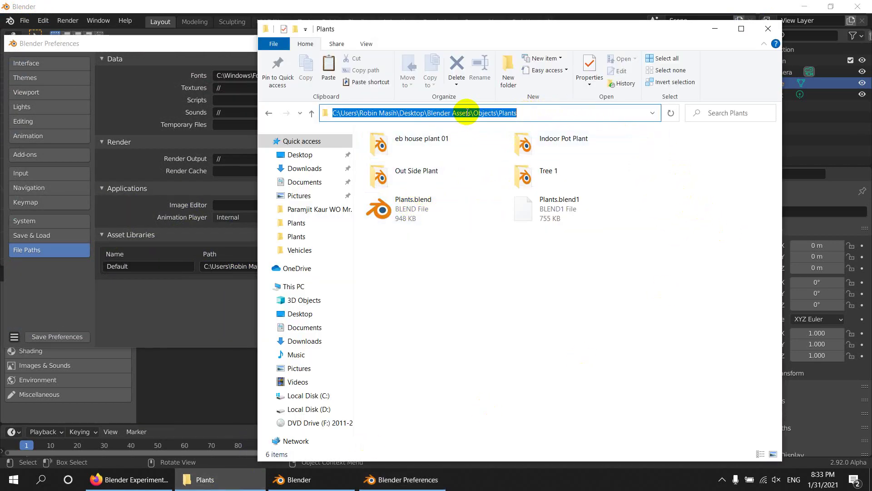
pyautogui.rightClick(468, 112)
pyautogui.click(500, 139)
pyautogui.click(225, 286)
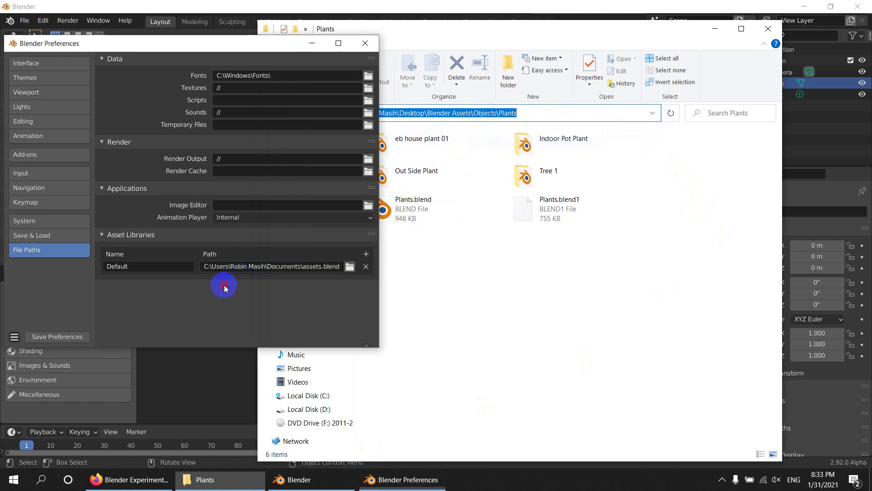
pyautogui.click(367, 254)
pyautogui.click(254, 278)
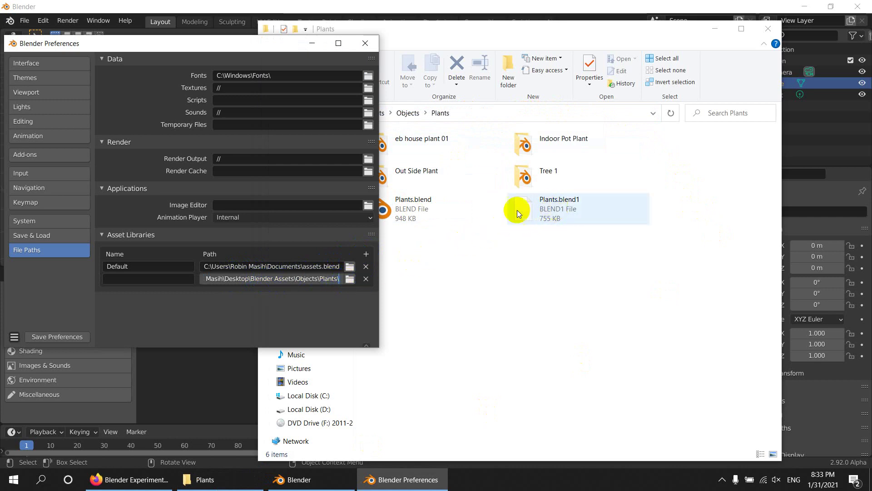
# Step: Try to append the copied file name Plants.blend to the new asset library's path and clear the path
pyautogui.rightClick(407, 211)
pyautogui.click(438, 441)
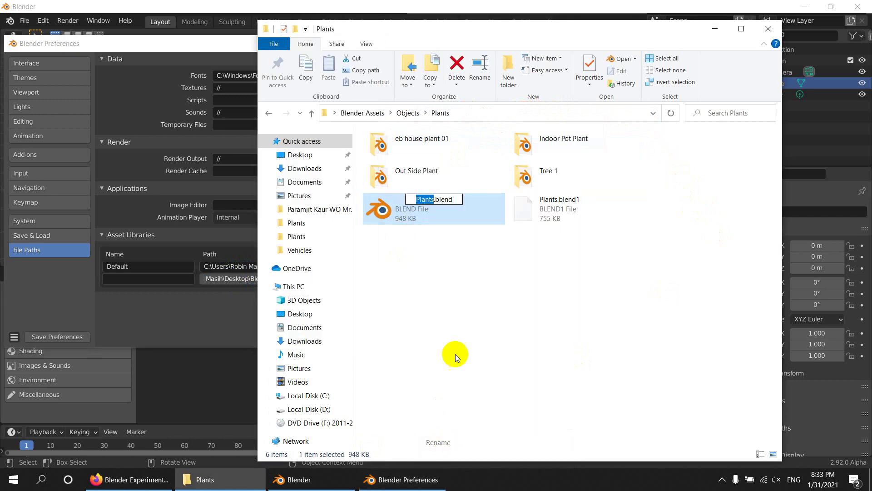
pyautogui.rightClick(434, 199)
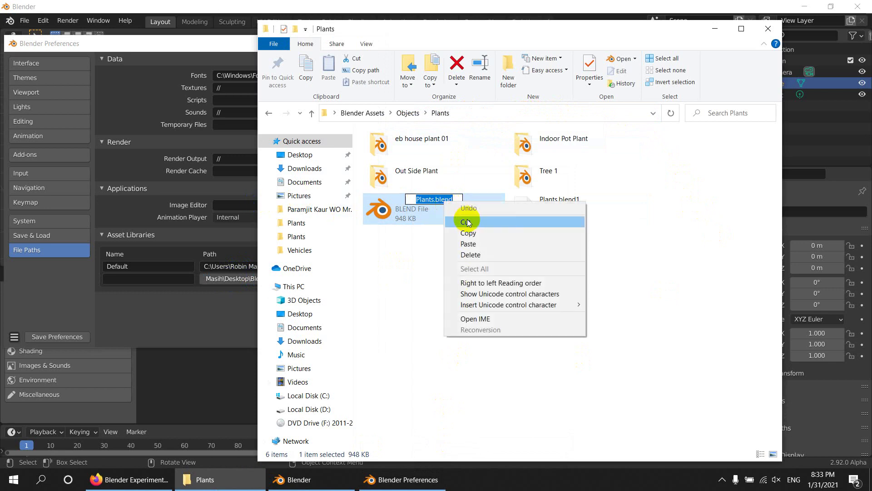
pyautogui.click(473, 233)
pyautogui.click(181, 36)
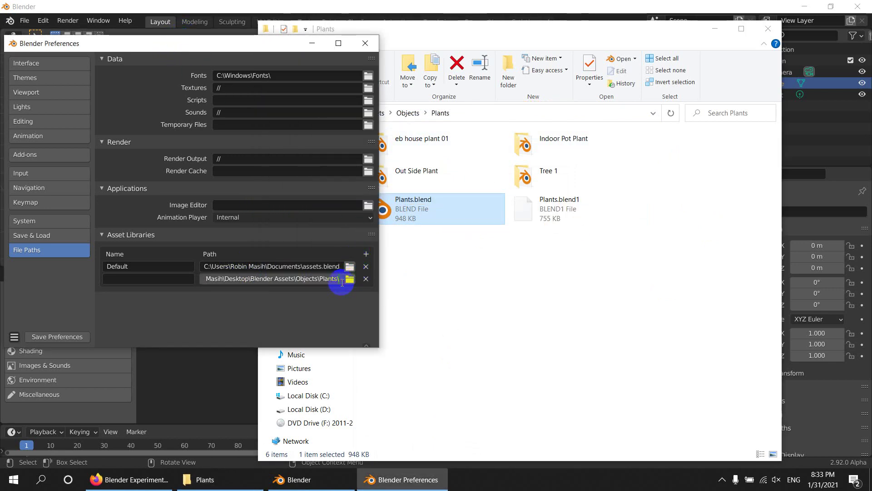
pyautogui.hotkey('ctrl', 'v')
pyautogui.hotkey('ctrl', 'a')
pyautogui.press('BackSpace')
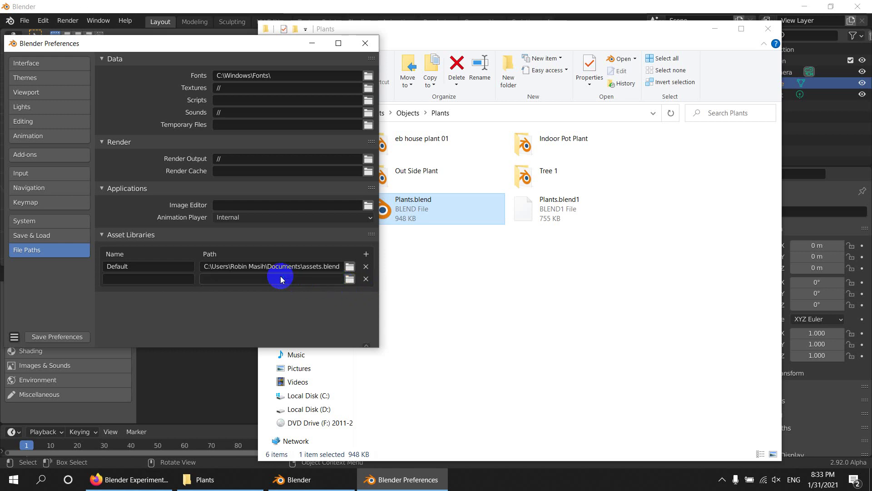
pyautogui.click(348, 325)
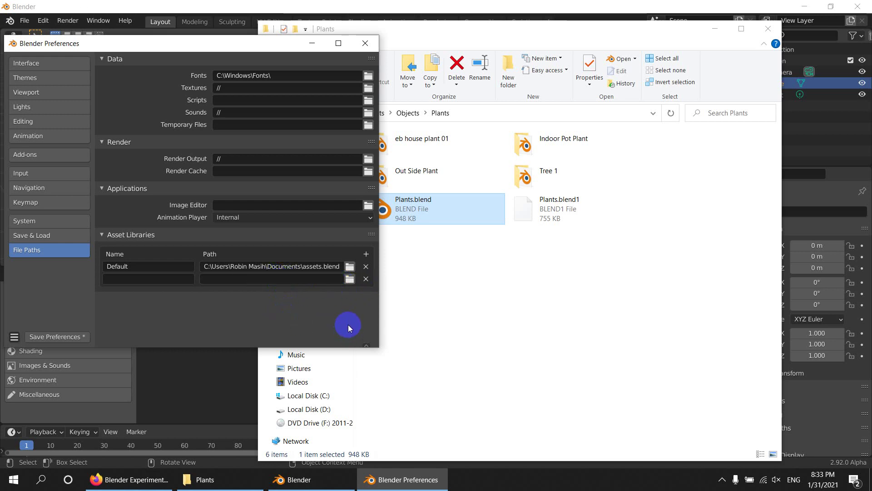
# Step: Launch Notepad from the Windows search and paste the copied path of the Blender Assets\Objects\Plants folder into the blank note
pyautogui.click(504, 107)
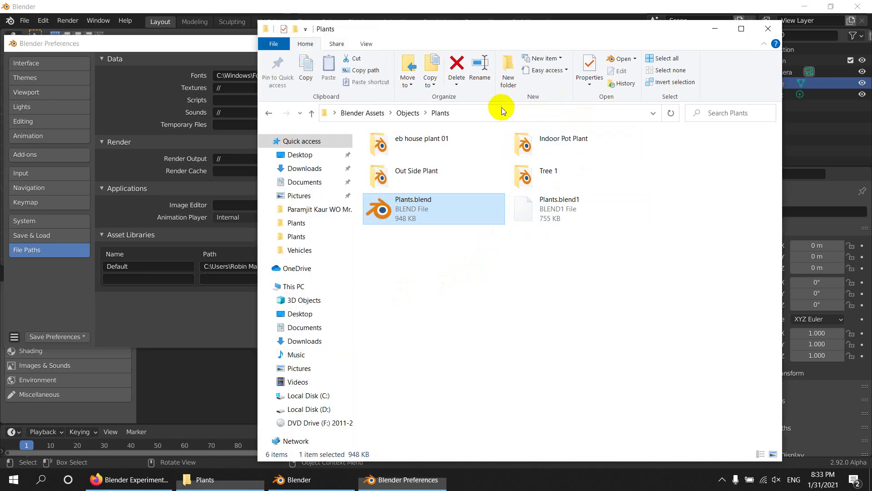
pyautogui.click(56, 482)
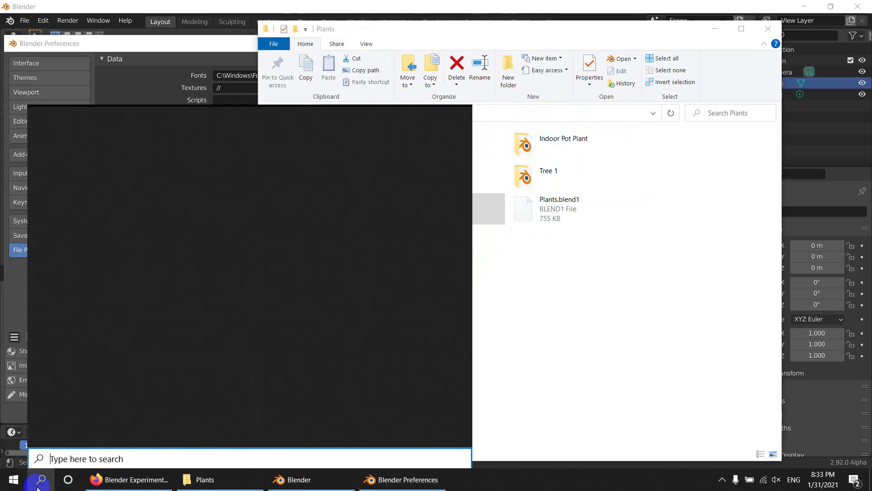
pyautogui.write('notepad')
pyautogui.click(150, 193)
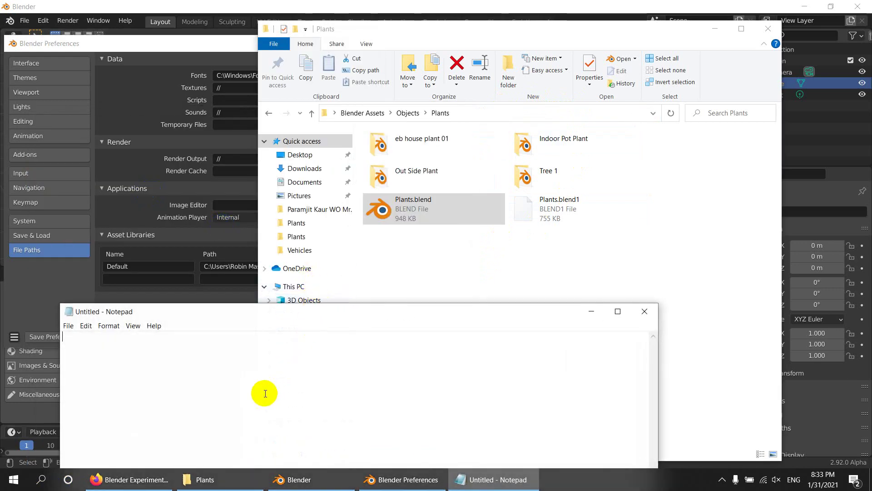
pyautogui.rightClick(263, 391)
pyautogui.click(302, 286)
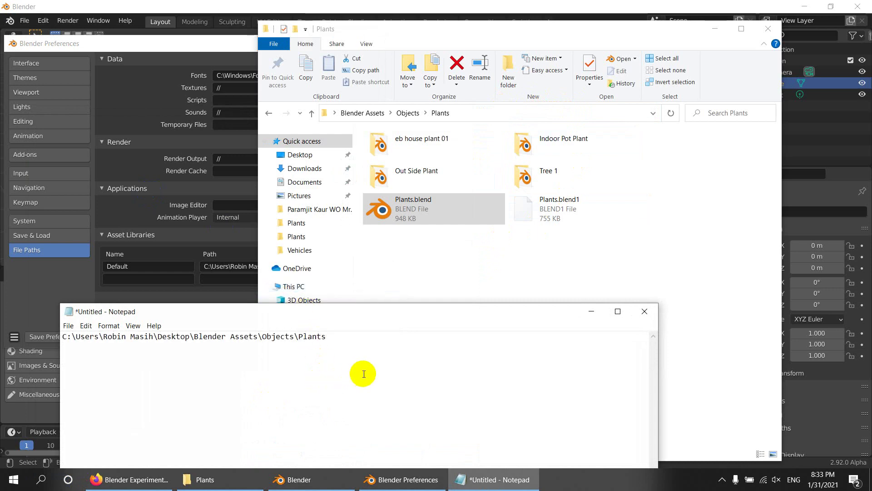
# Step: Copy the full file name of Plants.blend, including its extension, from the Plants folder without renaming the file
pyautogui.click(448, 209)
pyautogui.rightClick(437, 210)
pyautogui.click(495, 443)
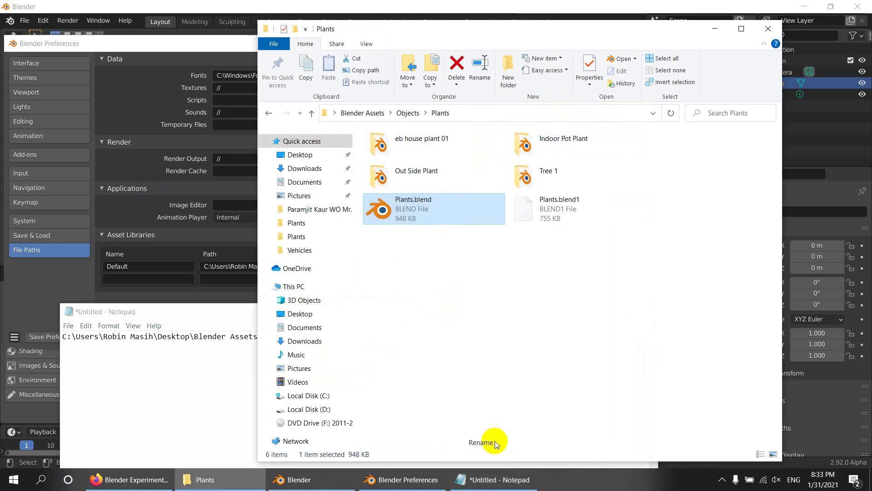
pyautogui.moveTo(454, 199); pyautogui.dragTo(359, 200)
pyautogui.rightClick(438, 203)
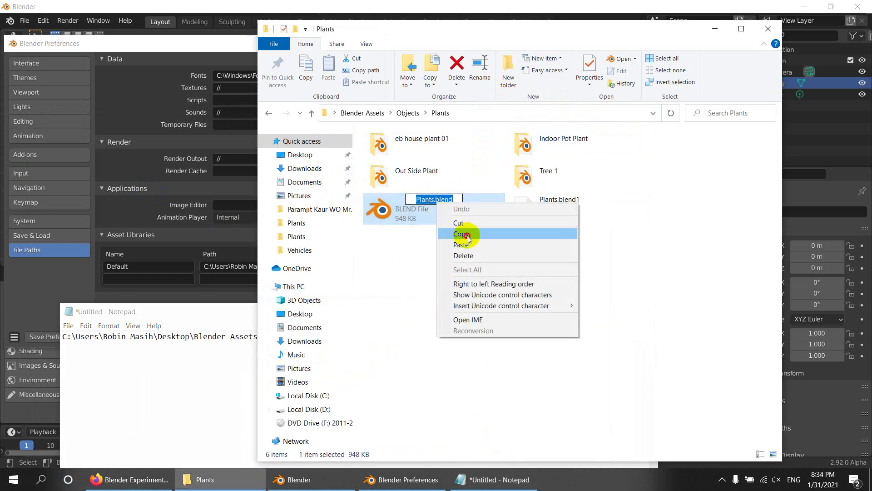
pyautogui.click(461, 234)
# Step: Append a backslash and Plants.blend to the folder path in Notepad and copy the complete path
pyautogui.click(175, 315)
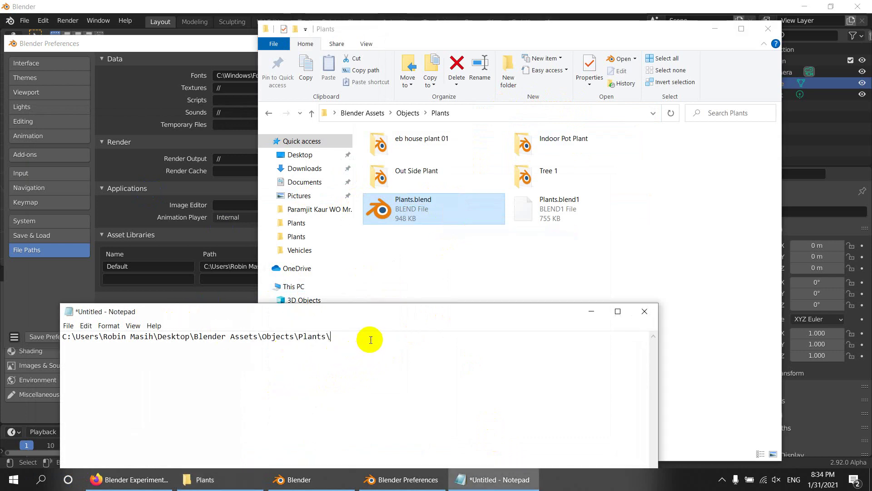
pyautogui.moveTo(415, 343); pyautogui.dragTo(9, 340)
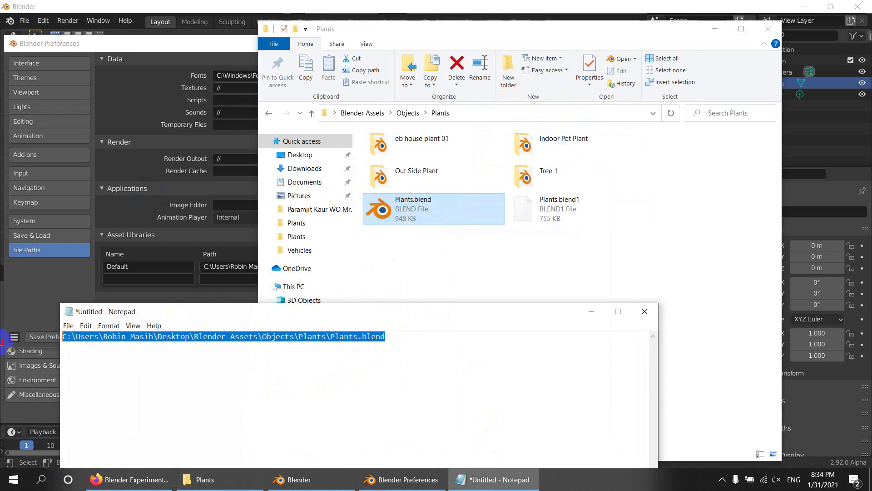
pyautogui.rightClick(196, 370)
pyautogui.click(221, 254)
# Step: Paste the complete Plants.blend path as the path of the second asset library in the Blender preferences
pyautogui.click(211, 43)
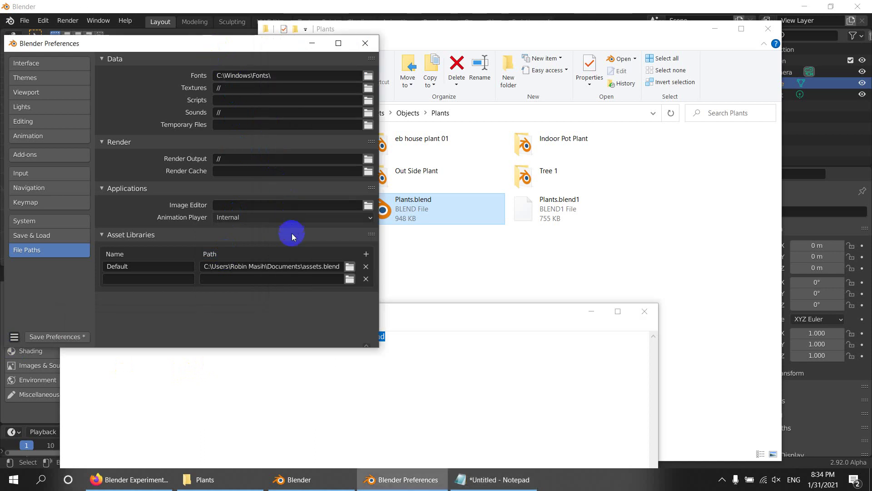
pyautogui.rightClick(233, 282)
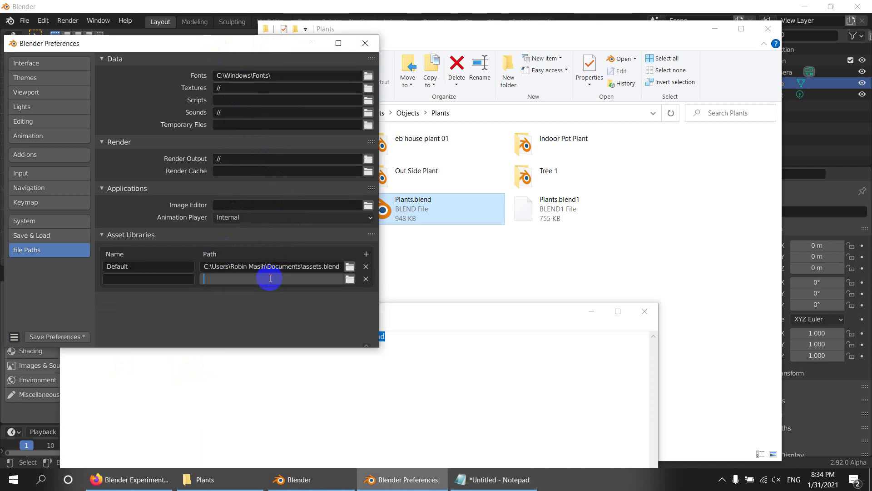
pyautogui.click(258, 279)
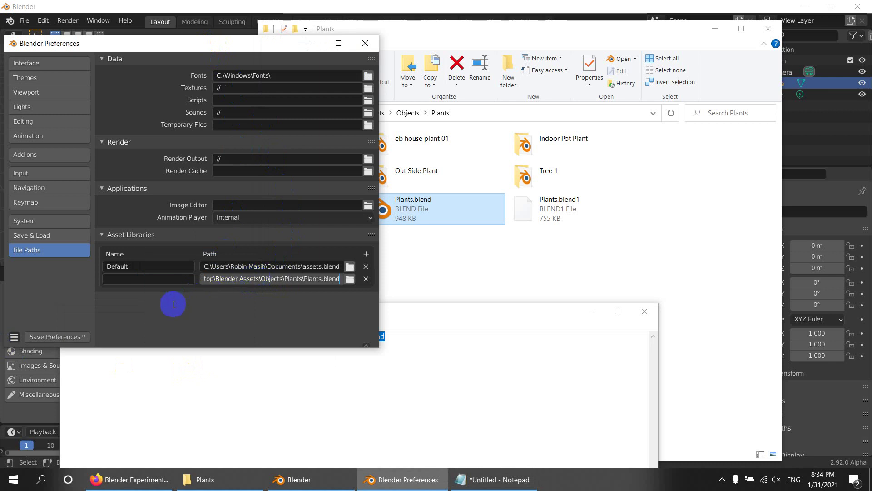
# Step: Name the second asset library Objects.Plants, save the preferences and close their window
pyautogui.click(140, 284)
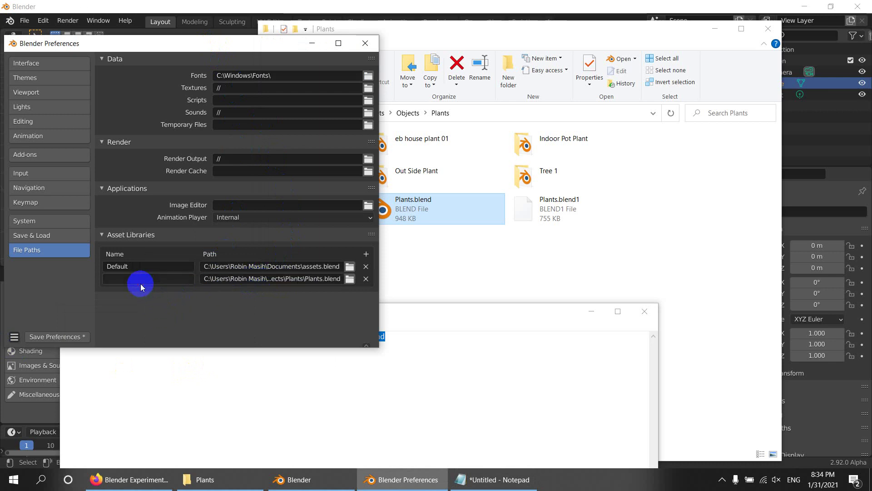
pyautogui.click(136, 281)
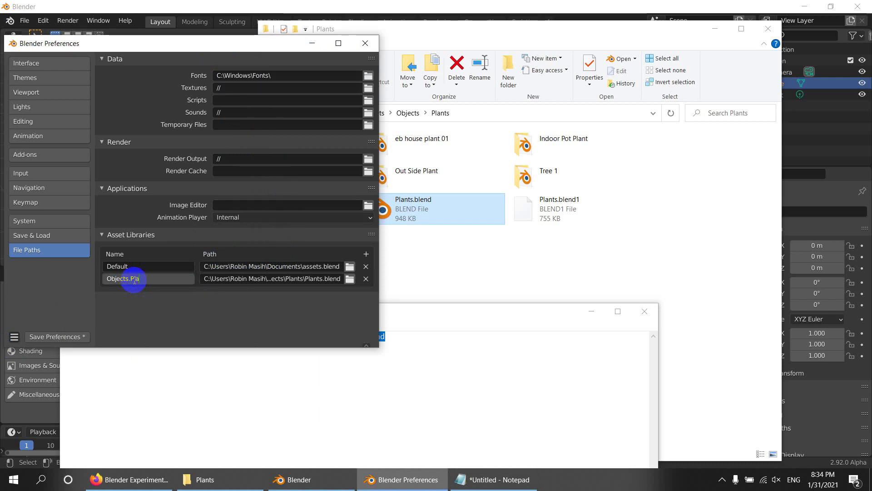
pyautogui.write('s')
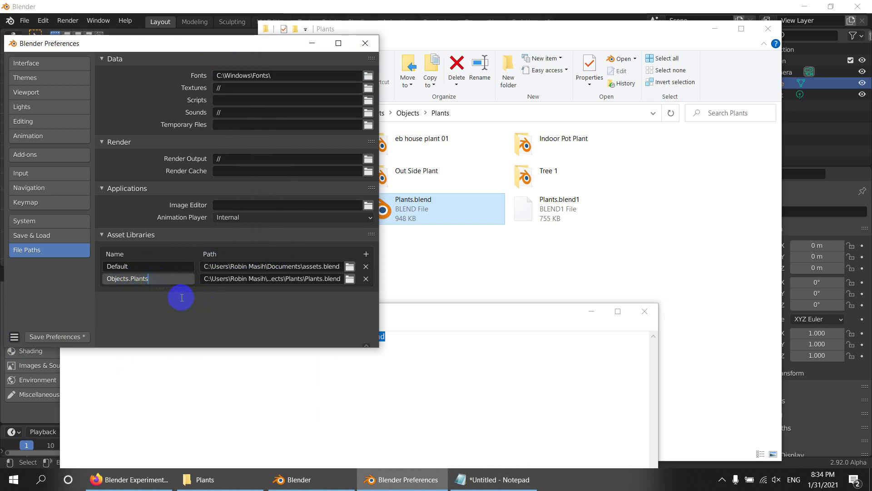
pyautogui.click(56, 337)
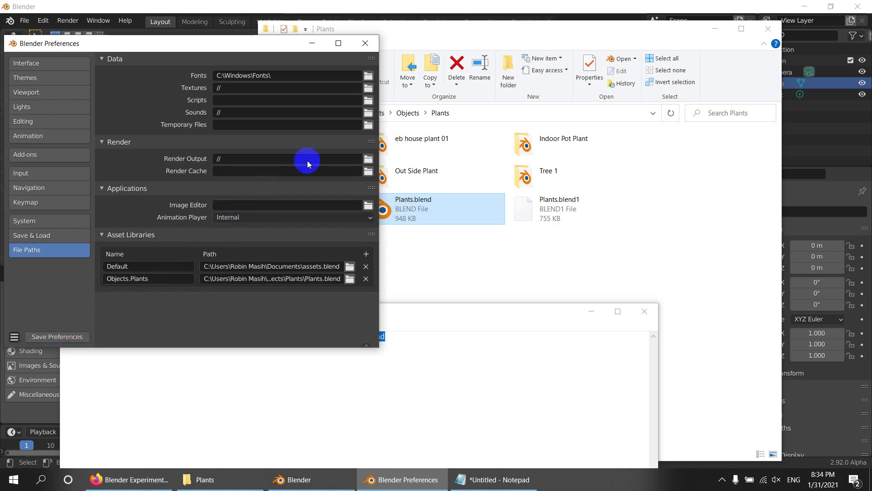
pyautogui.click(365, 43)
# Step: Return to the main Blender window and switch the Asset Browser from Current File to the Objects.Plants library
pyautogui.click(312, 6)
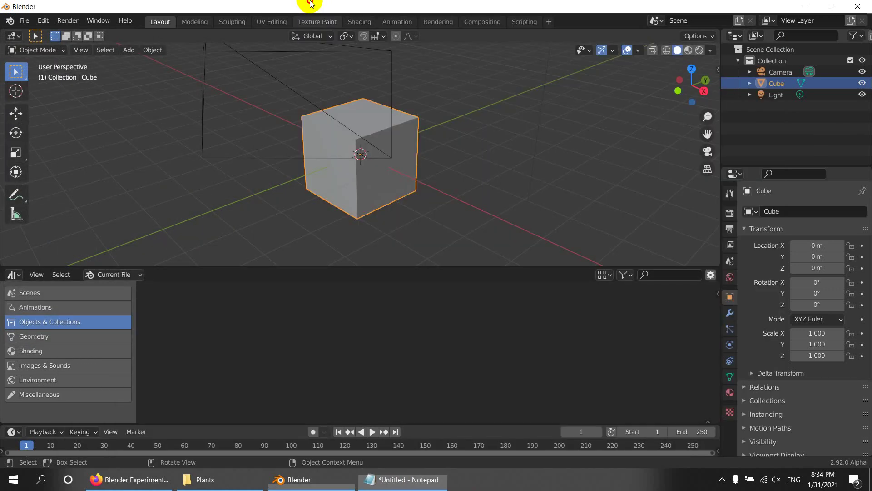
pyautogui.click(109, 273)
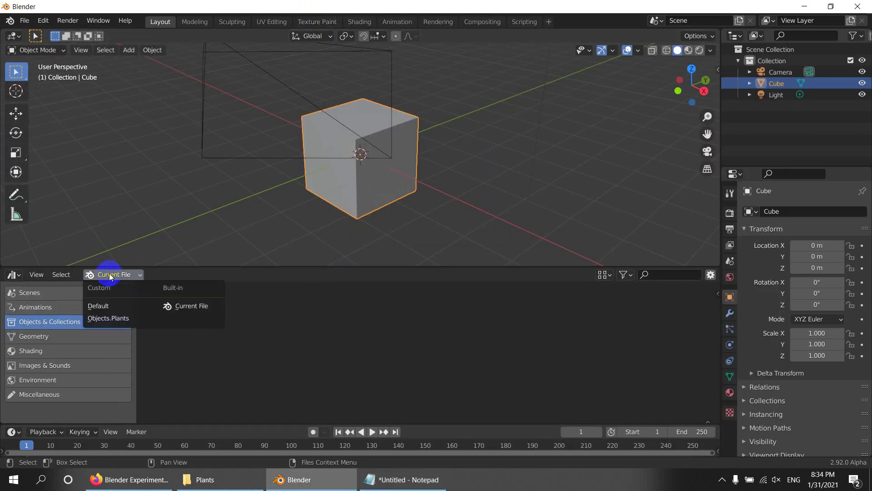
pyautogui.click(114, 318)
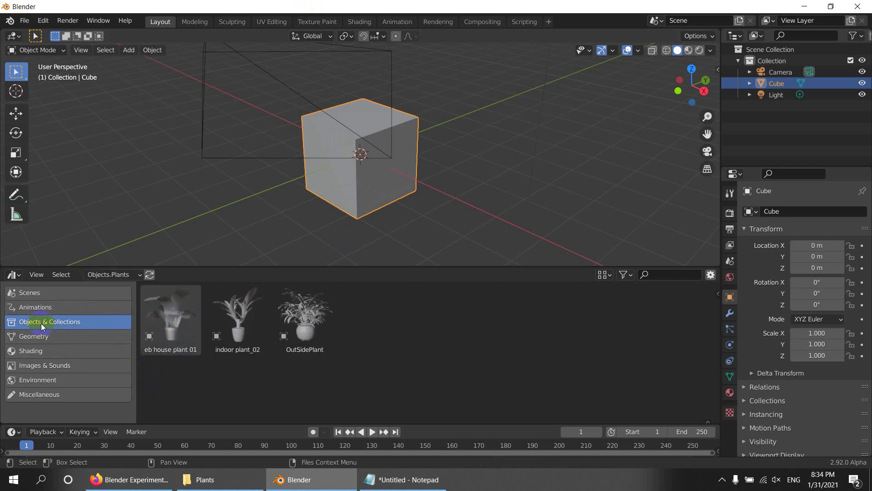
# Step: Place the OutSidePlant asset at the cube in the 3D viewport and view it in Material Preview shading
pyautogui.moveTo(295, 321); pyautogui.dragTo(368, 168)
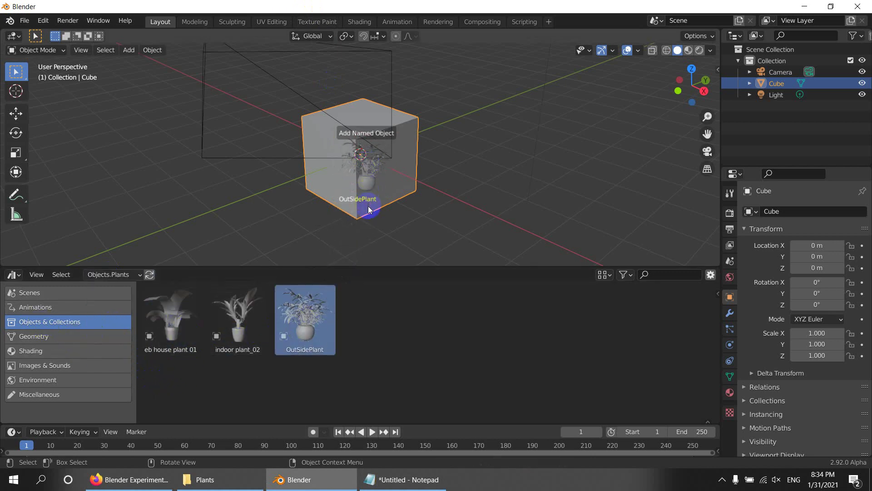
pyautogui.moveTo(368, 209); pyautogui.dragTo(368, 210)
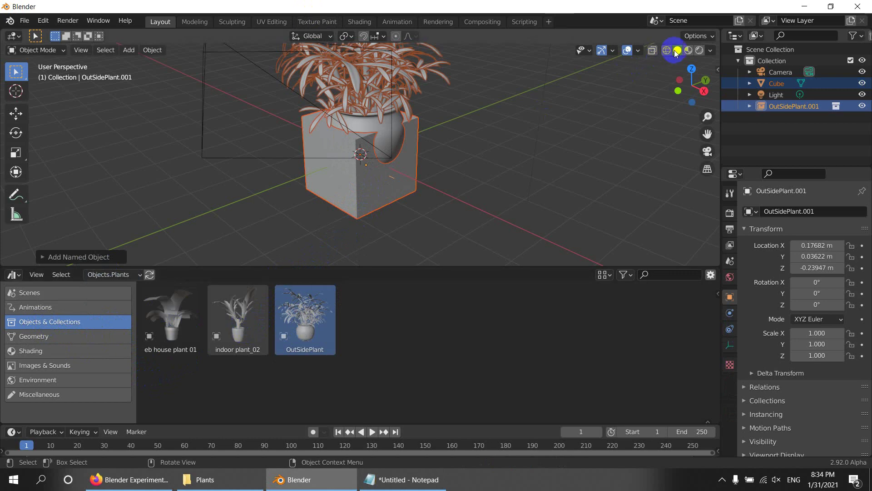
pyautogui.click(688, 50)
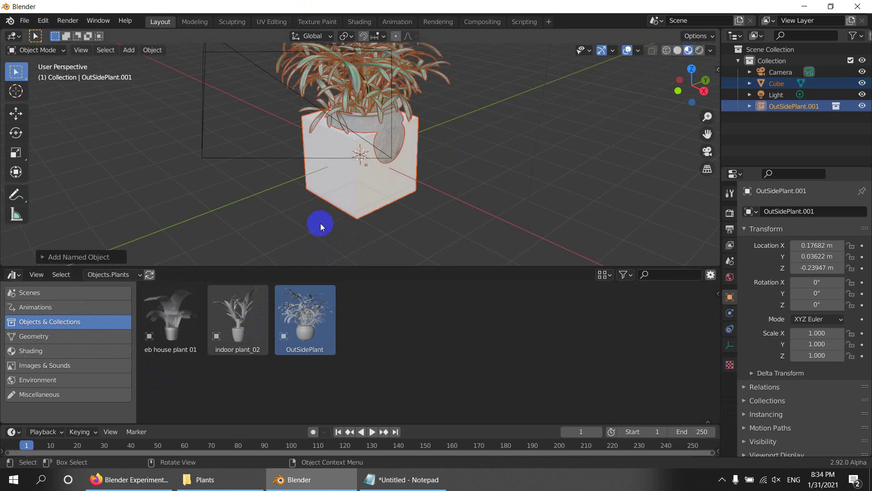
pyautogui.scroll(-2, 345, 214)
pyautogui.moveTo(379, 204); pyautogui.dragTo(316, 234, button='middle')
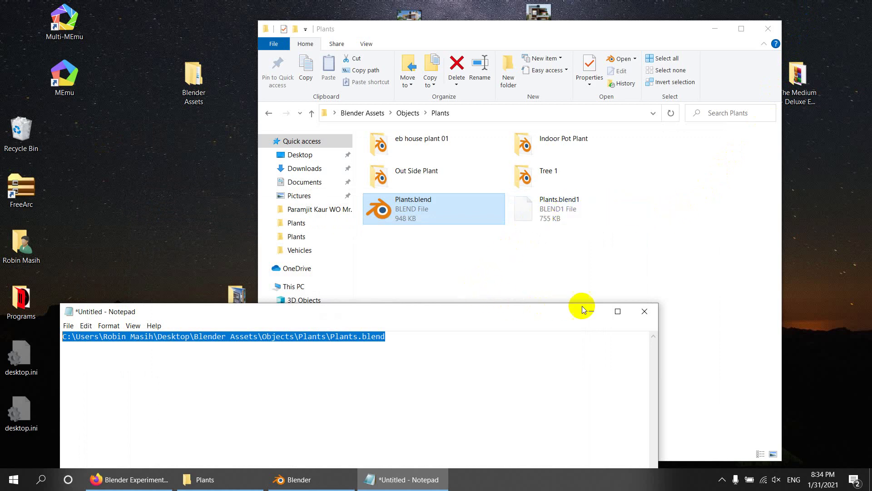
# Step: Close Notepad without saving and open Wood.blend from the Blender Assets\Shading\Wood folder
pyautogui.click(641, 313)
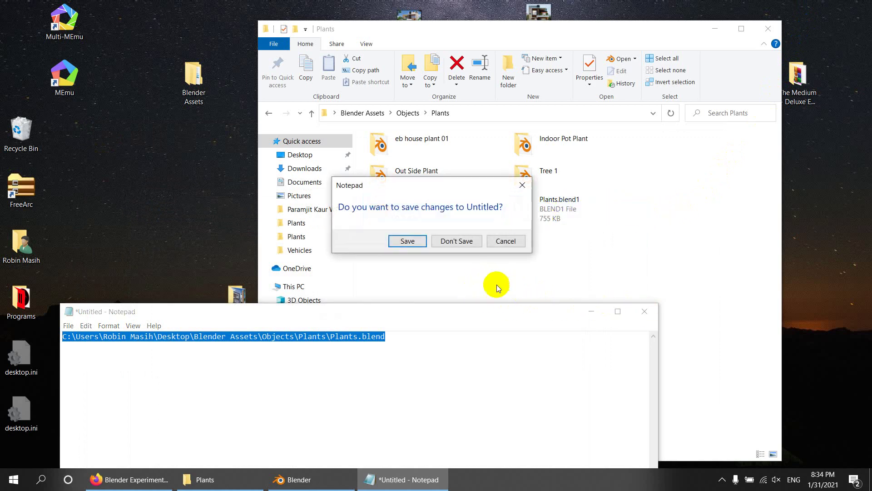
pyautogui.click(456, 241)
pyautogui.click(406, 112)
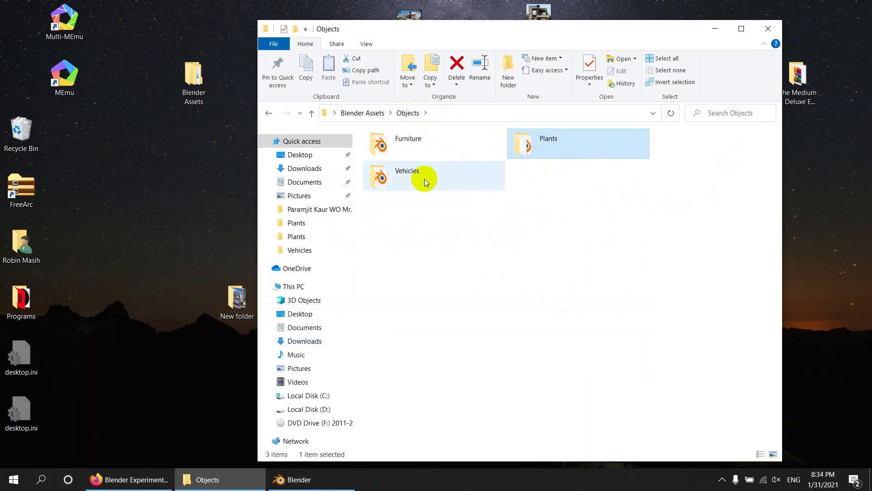
pyautogui.click(362, 112)
pyautogui.doubleClick(551, 142)
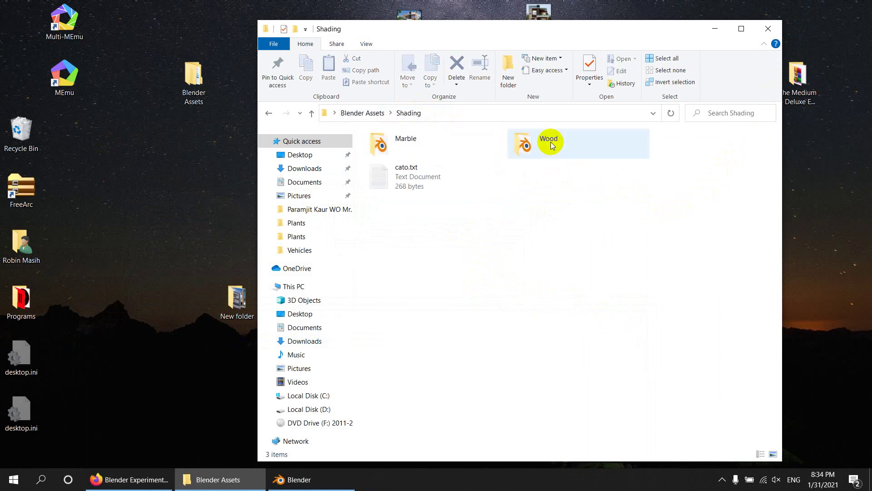
pyautogui.doubleClick(542, 149)
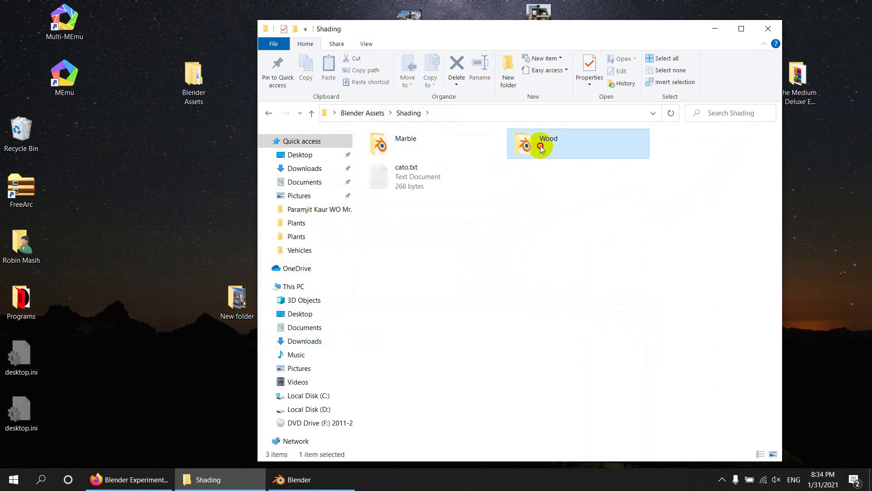
pyautogui.doubleClick(548, 189)
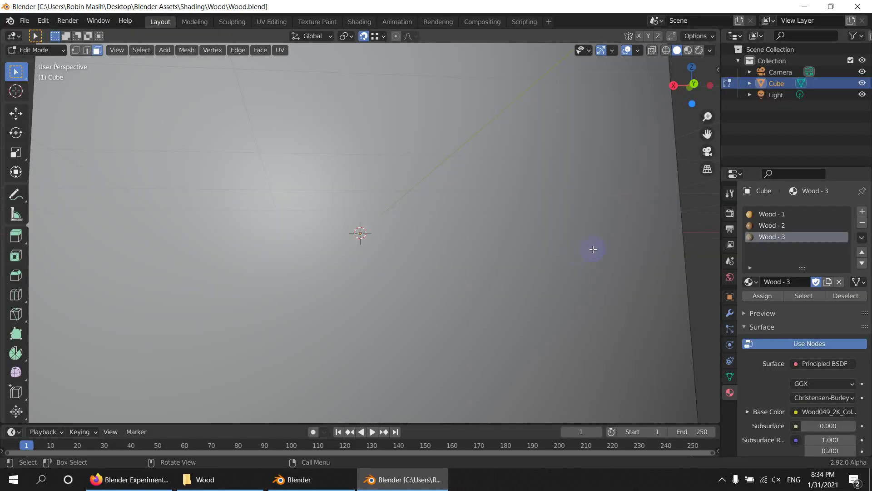
# Step: Clear the asset status of the cube's materials Wood - 1, Wood - 2 and Wood - 3
pyautogui.click(771, 238)
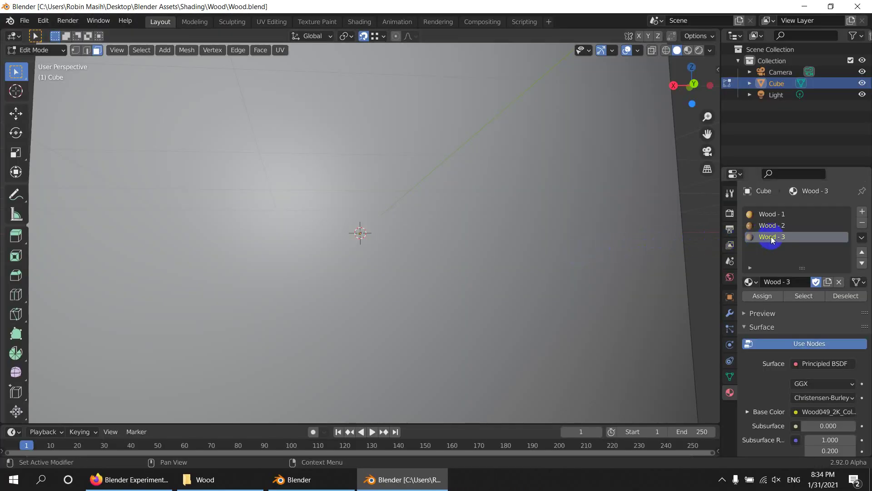
pyautogui.click(407, 240)
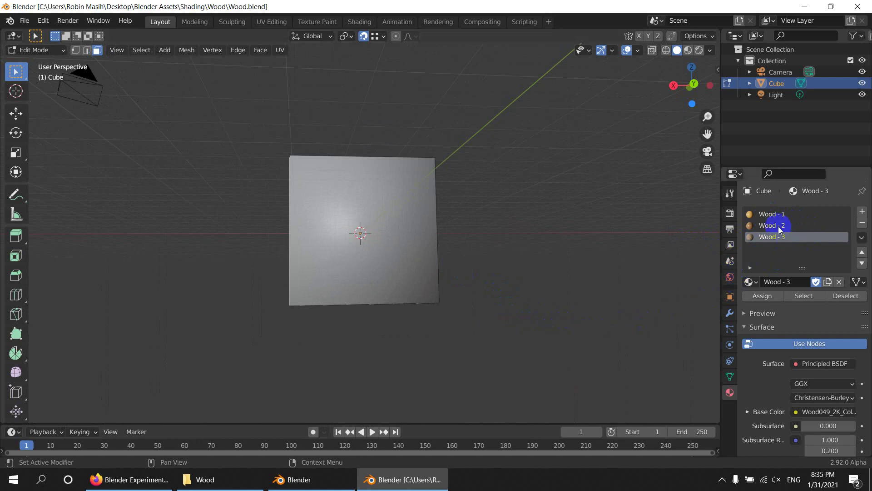
pyautogui.click(771, 215)
pyautogui.rightClick(771, 214)
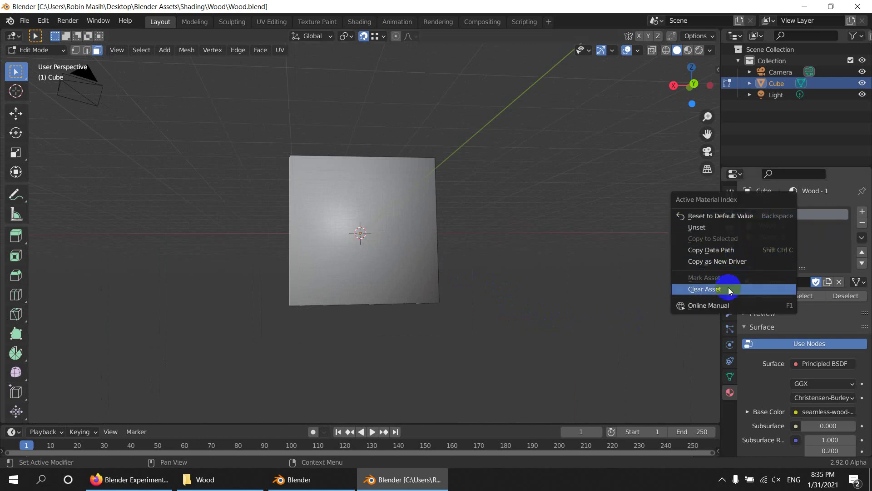
pyautogui.click(729, 290)
pyautogui.click(770, 224)
pyautogui.rightClick(770, 225)
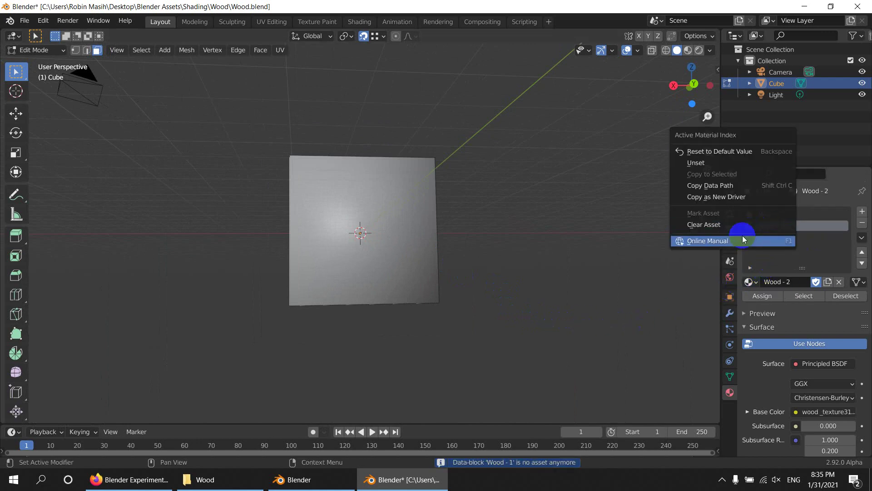
pyautogui.click(727, 224)
pyautogui.click(772, 236)
pyautogui.rightClick(772, 237)
pyautogui.click(732, 236)
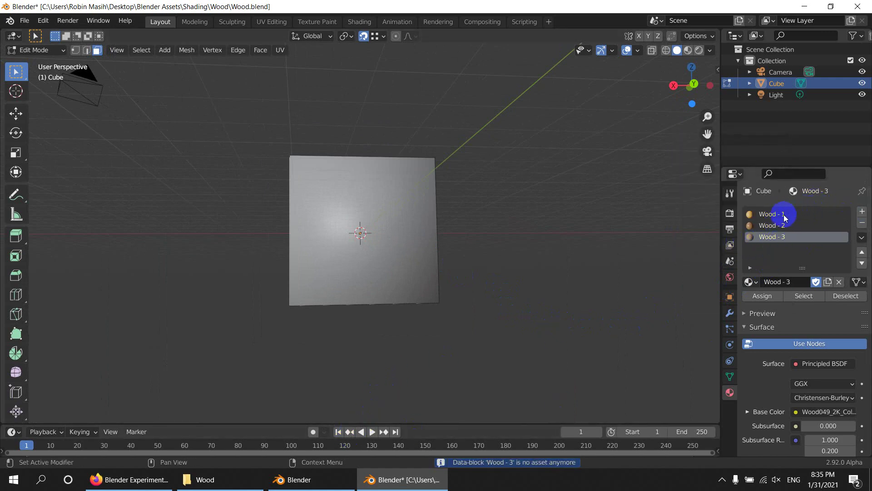
# Step: Mark the cube's materials Wood - 1, Wood - 2 and Wood - 3 as assets
pyautogui.click(784, 215)
pyautogui.rightClick(784, 214)
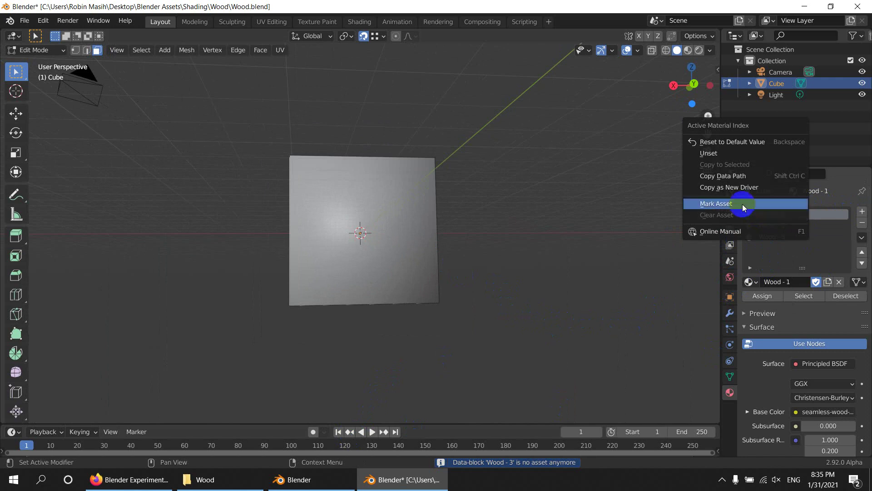
pyautogui.click(734, 203)
pyautogui.click(778, 225)
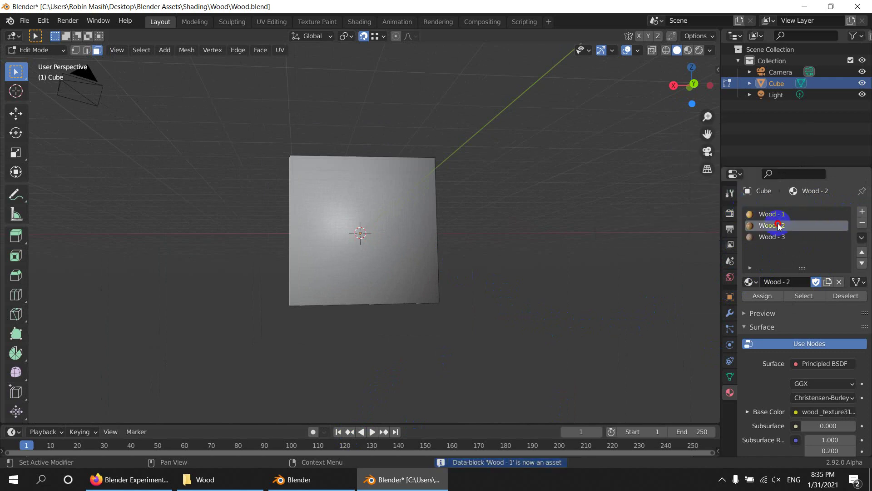
pyautogui.rightClick(778, 226)
pyautogui.click(728, 223)
pyautogui.click(778, 236)
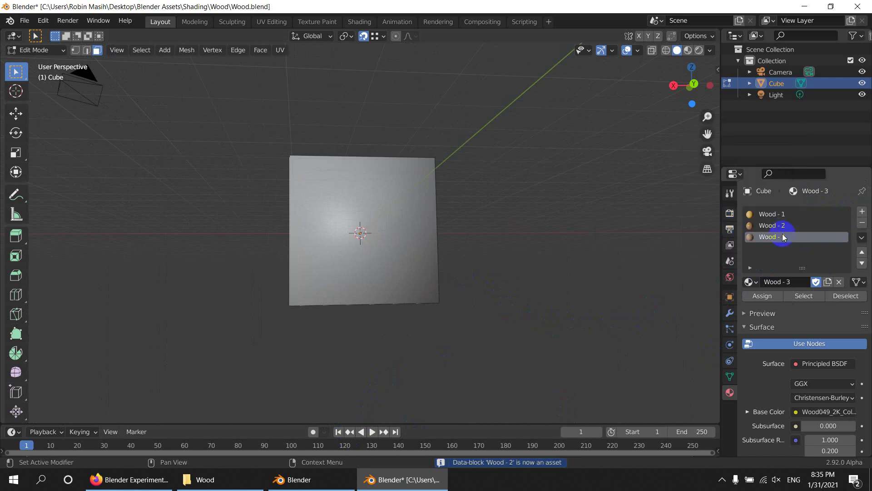
pyautogui.rightClick(778, 236)
pyautogui.click(740, 232)
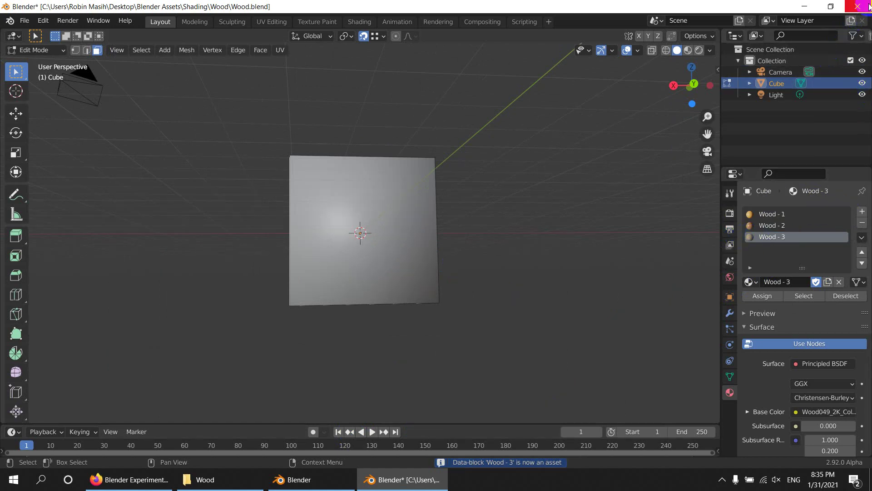
pyautogui.click(24, 21)
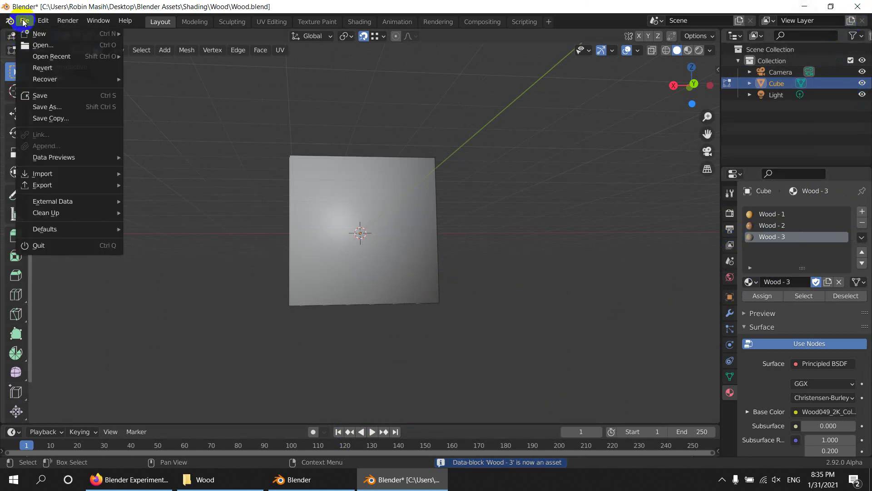
pyautogui.click(796, 257)
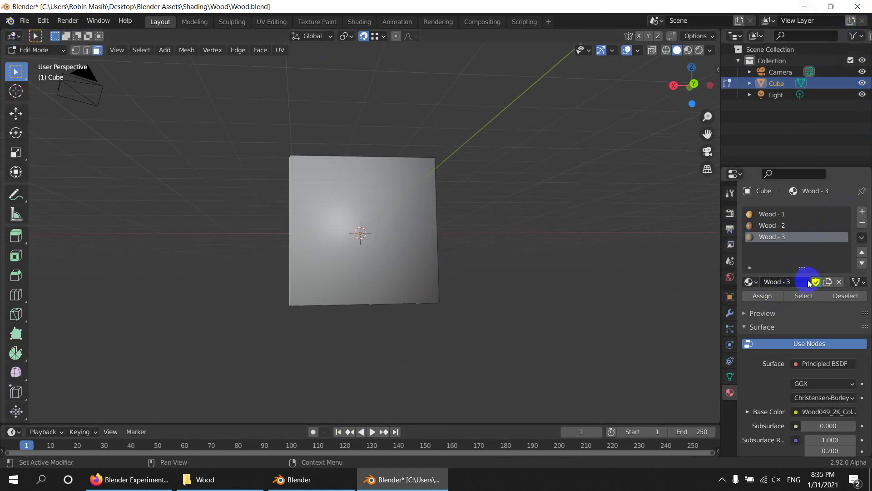
# Step: Add a fourth material slot to the cube with a new material named green
pyautogui.scroll(-1, 801, 272)
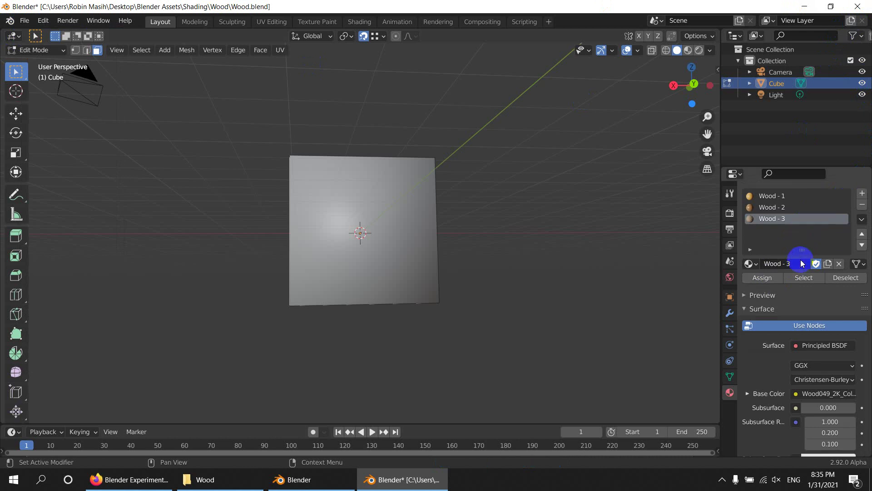
pyautogui.click(861, 196)
pyautogui.click(825, 258)
pyautogui.click(790, 282)
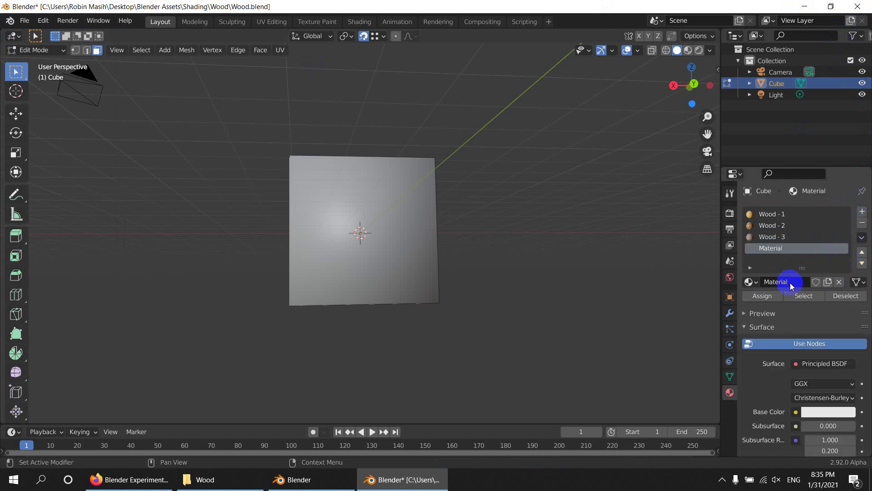
pyautogui.click(791, 282)
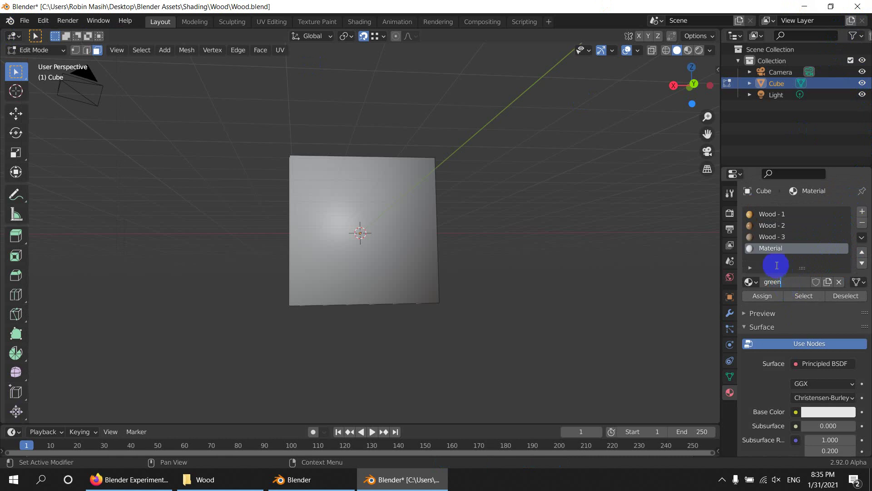
pyautogui.press('Return')
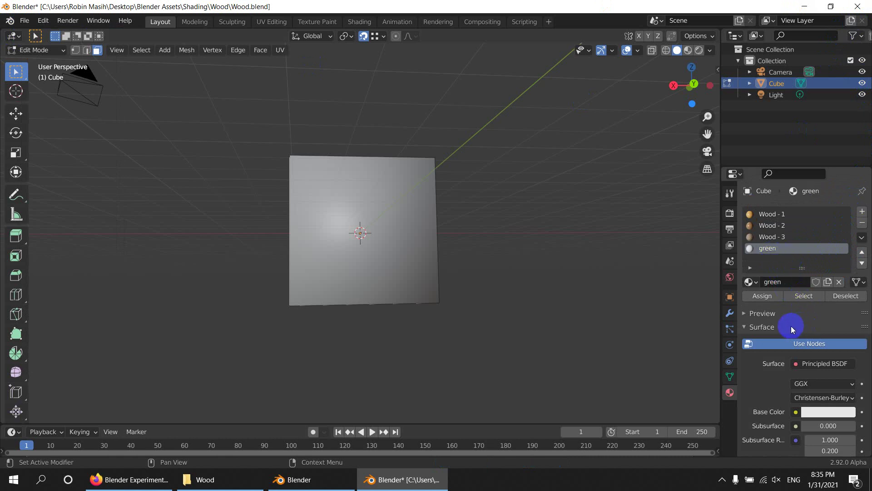
# Step: Set the green material's base color to a bright, saturated green and mark the material as an asset
pyautogui.click(821, 411)
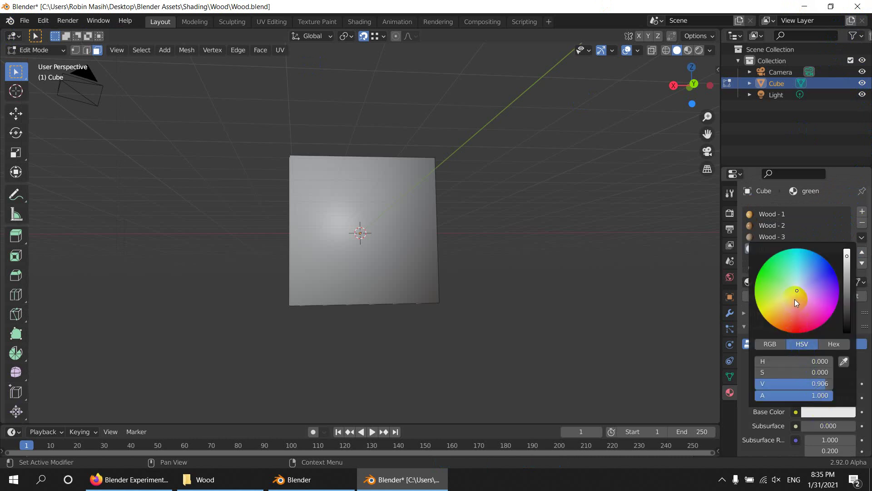
pyautogui.moveTo(795, 302)
pyautogui.mouseDown()
pyautogui.moveTo(787, 285)
pyautogui.moveTo(757, 276)
pyautogui.mouseUp()
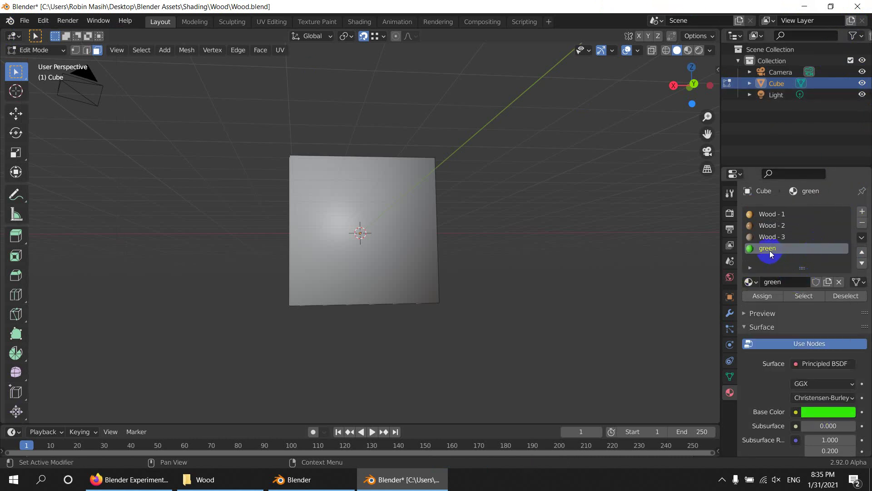
pyautogui.rightClick(771, 253)
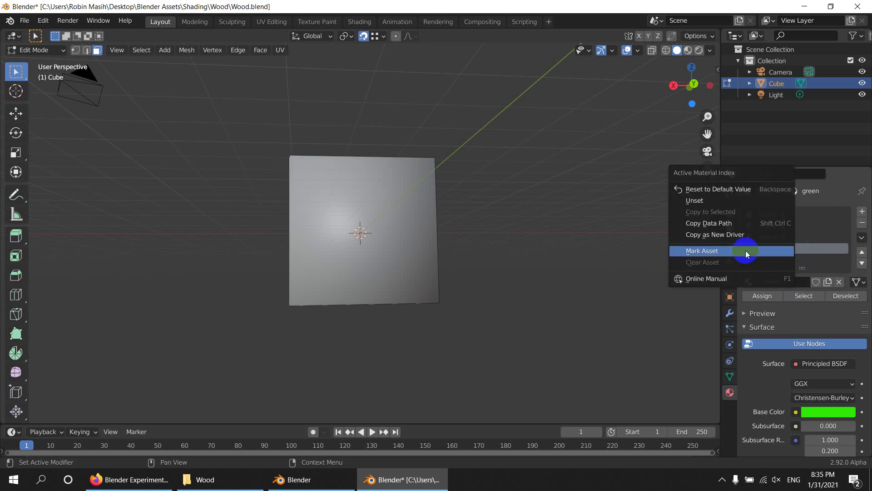
pyautogui.click(720, 252)
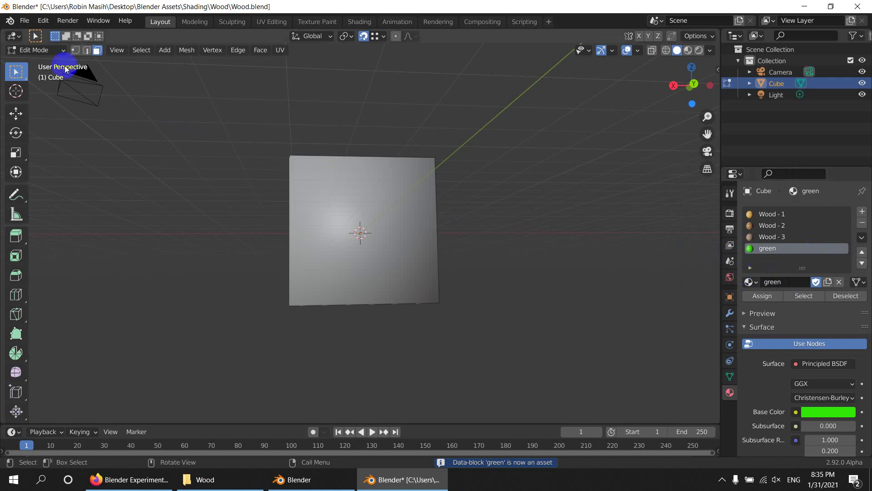
# Step: Save Wood.blend and close its Blender window
pyautogui.click(25, 22)
pyautogui.click(39, 96)
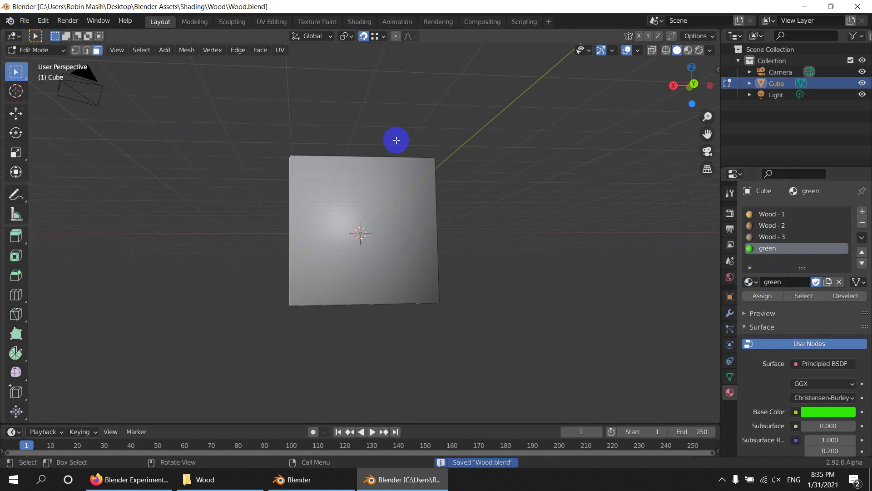
pyautogui.click(867, 6)
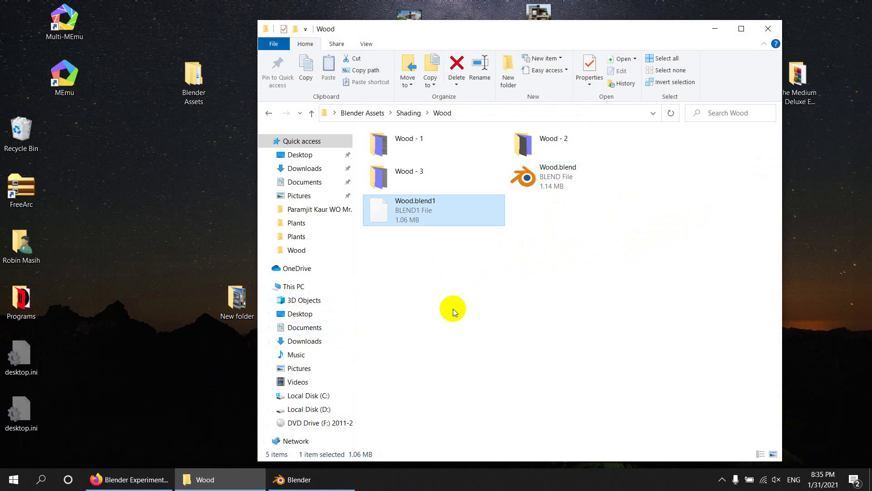
# Step: Switch to the main Blender window and add an asset library named Shading.Wood in the file path preferences
pyautogui.click(295, 480)
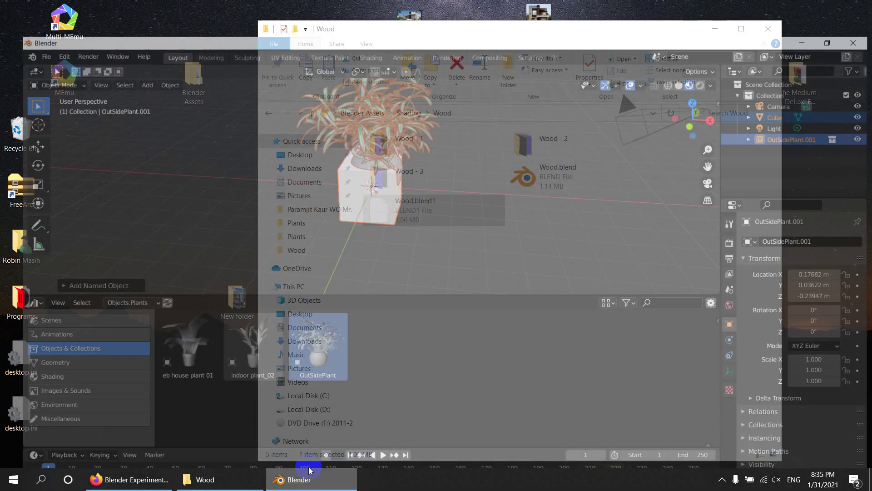
pyautogui.click(45, 21)
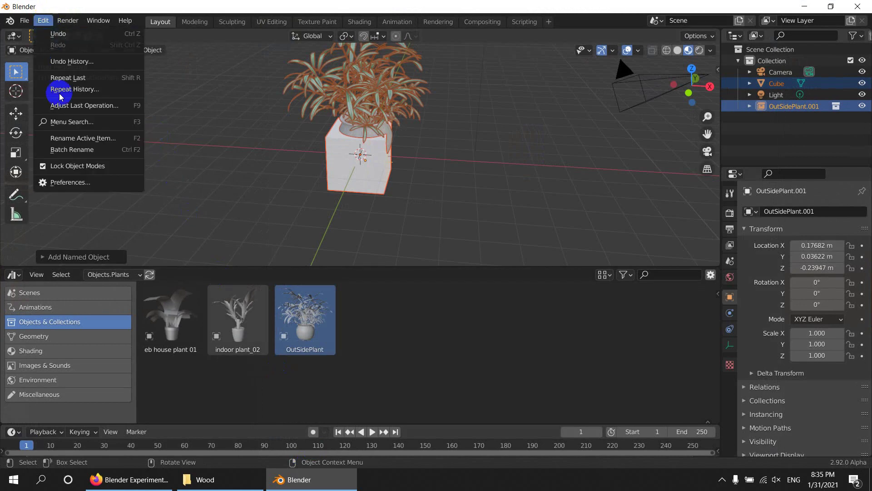
pyautogui.click(70, 180)
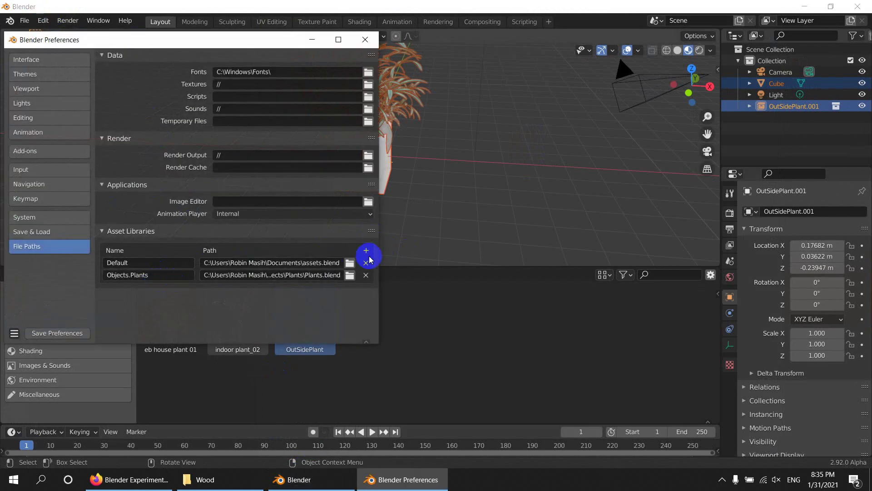
pyautogui.click(366, 250)
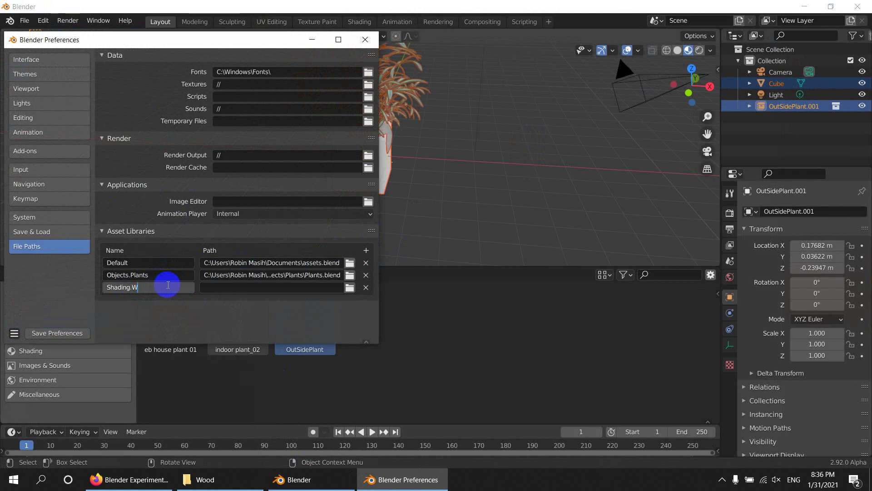
pyautogui.press('Return')
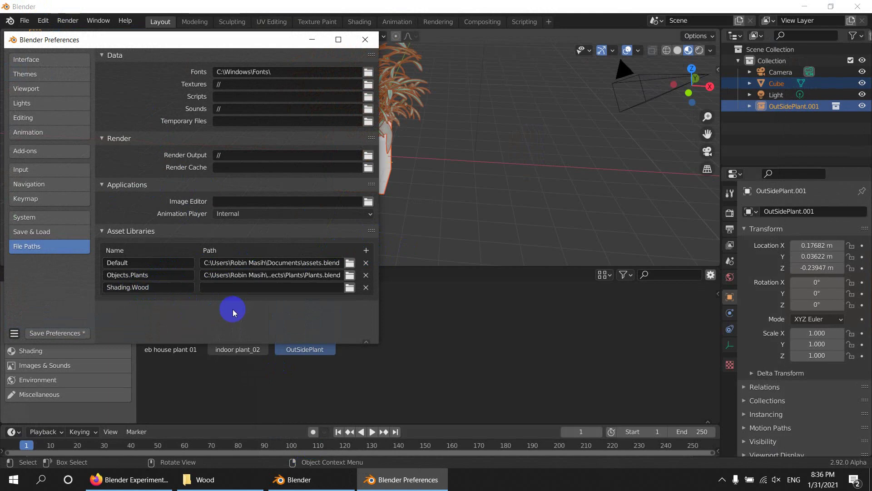
# Step: Open Notepad through the Windows search and move its window clear of the Blender preferences
pyautogui.click(33, 481)
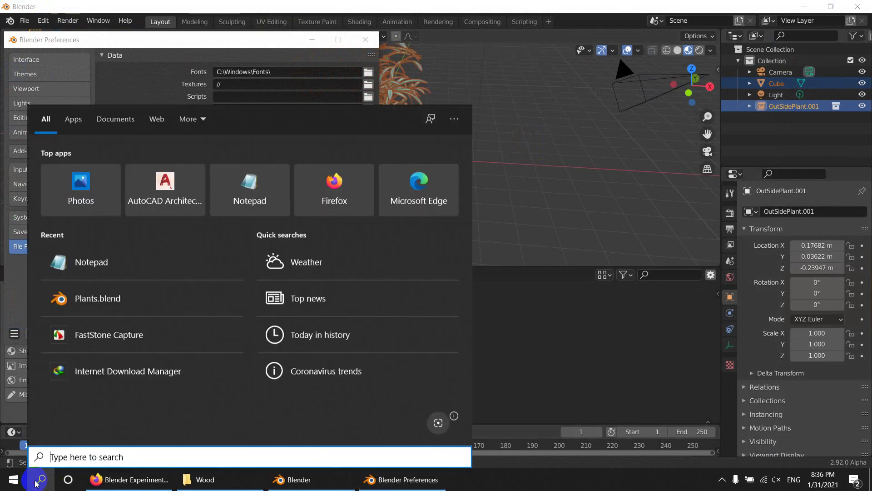
pyautogui.write('notepad')
pyautogui.click(121, 171)
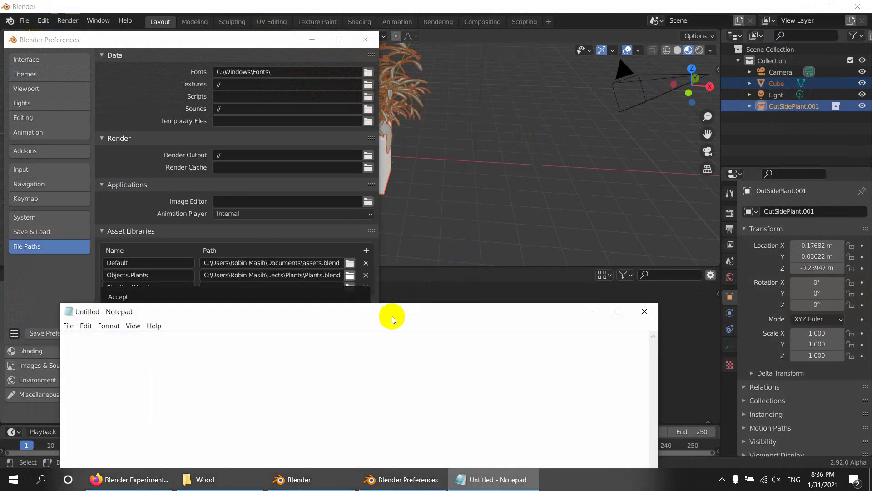
pyautogui.moveTo(386, 315); pyautogui.dragTo(654, 328)
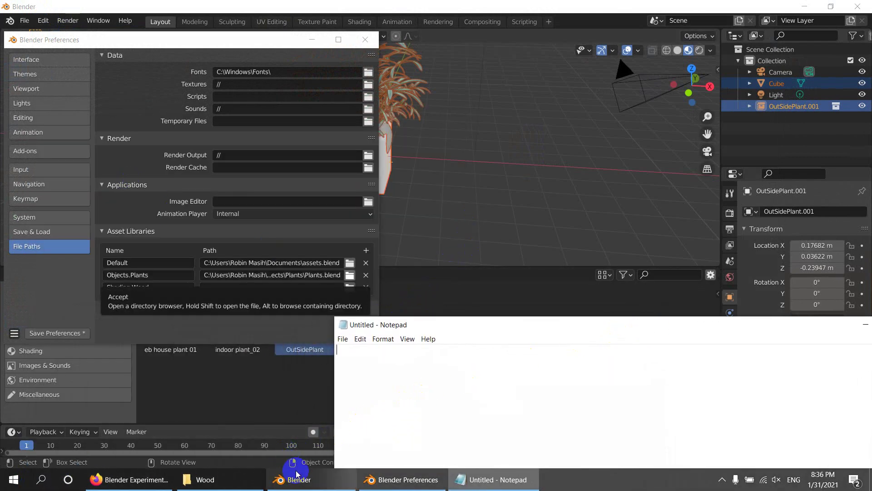
# Step: Copy the path of the Blender Assets\Shading\Wood folder from File Explorer into the blank Notepad document
pyautogui.click(229, 479)
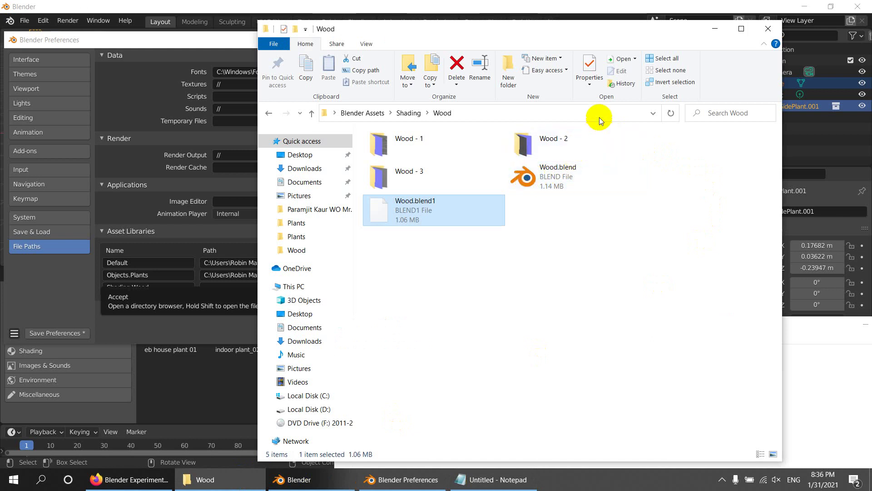
pyautogui.click(577, 114)
pyautogui.rightClick(578, 117)
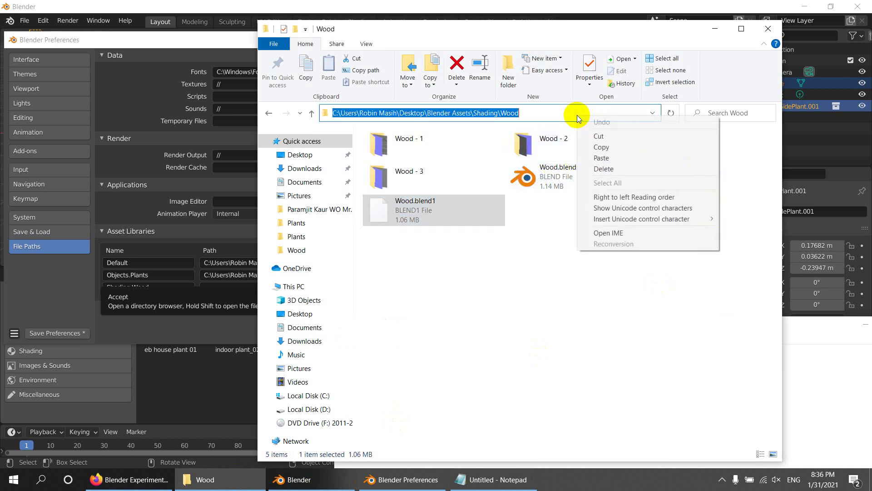
pyautogui.click(607, 146)
pyautogui.click(792, 381)
pyautogui.rightClick(630, 389)
pyautogui.click(655, 282)
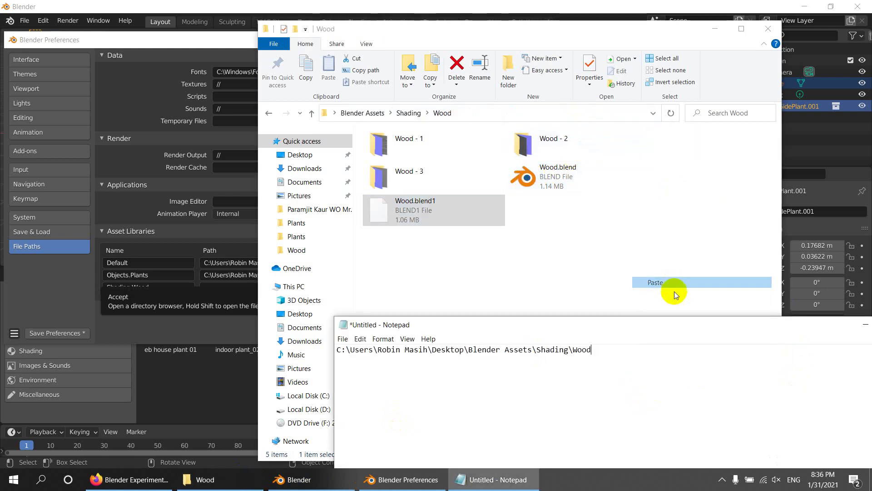
# Step: Append a backslash and the copied file name Wood.blend to the folder path in Notepad
pyautogui.rightClick(547, 187)
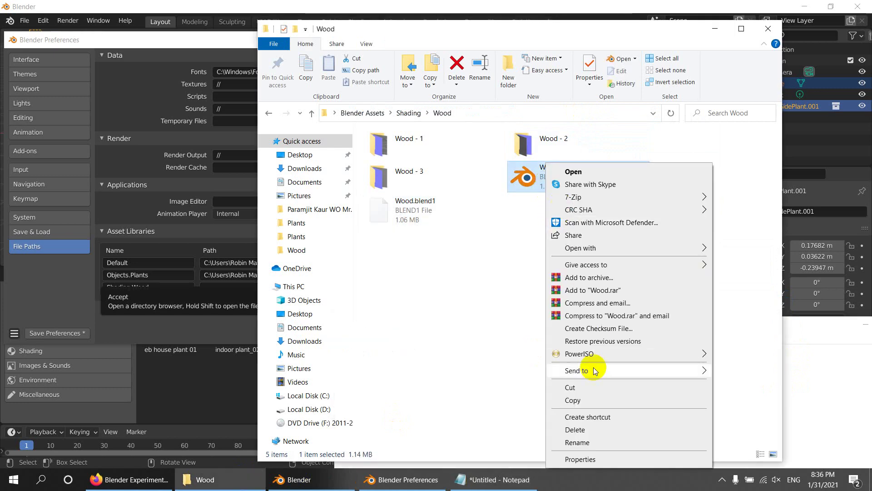
pyautogui.click(573, 440)
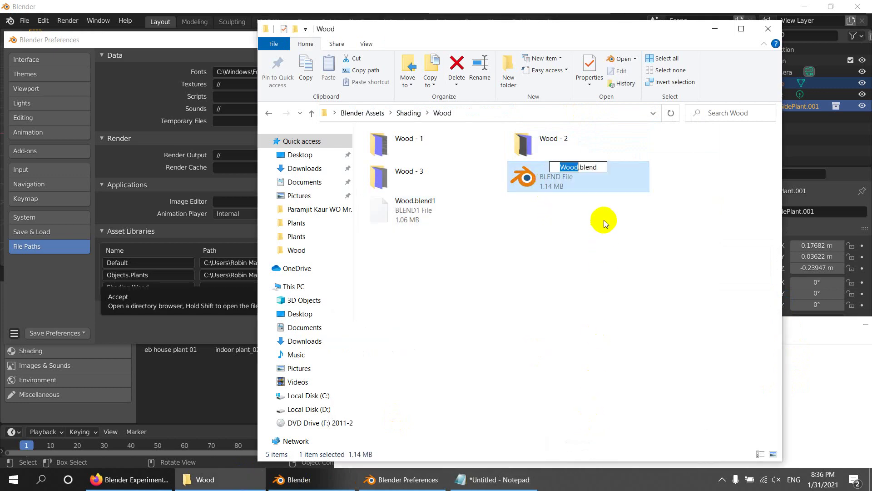
pyautogui.rightClick(571, 178)
pyautogui.click(595, 196)
pyautogui.click(705, 365)
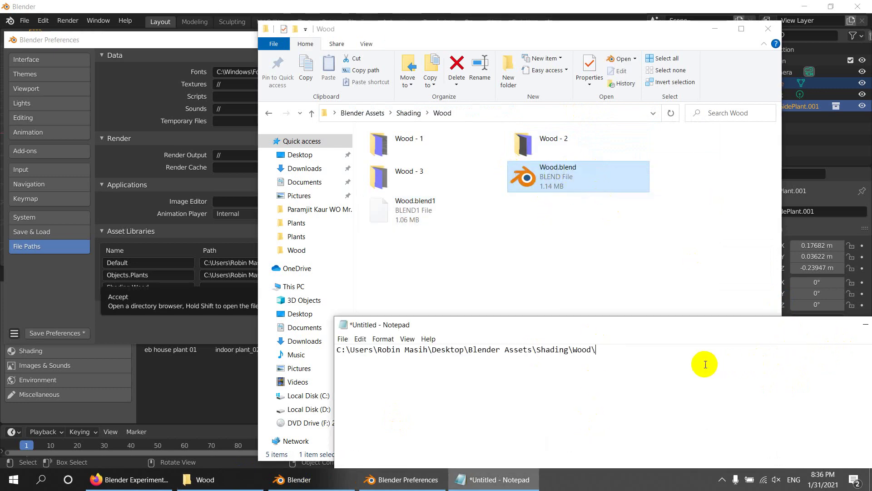
pyautogui.rightClick(676, 361)
pyautogui.click(699, 252)
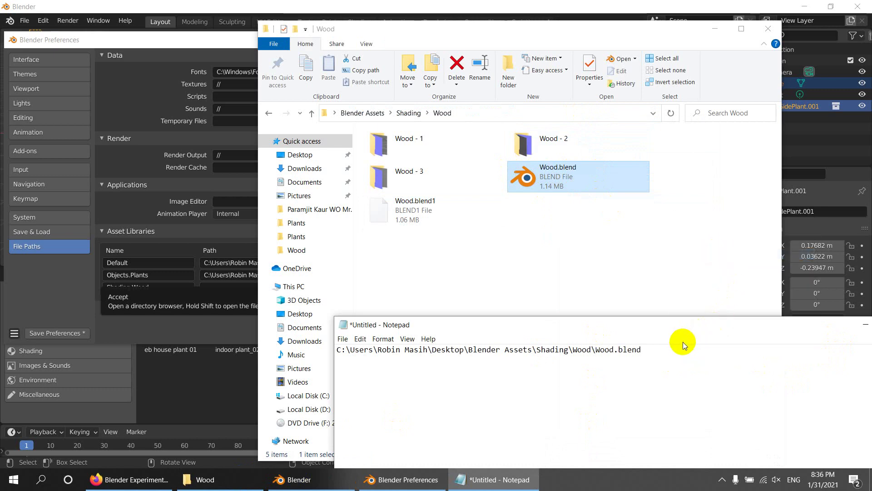
# Step: Set the Shading.Wood library's path to the full Wood.blend path copied from Notepad, and save and close the preferences
pyautogui.moveTo(681, 353); pyautogui.dragTo(10, 354)
pyautogui.rightClick(601, 362)
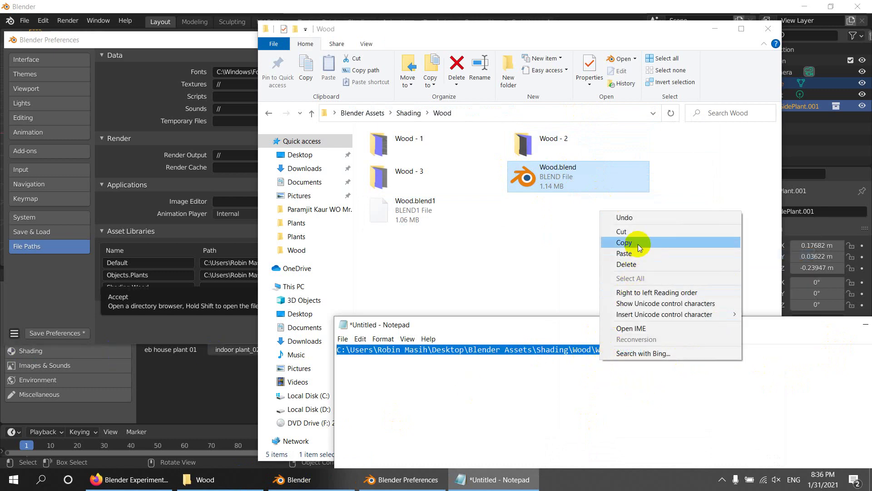
pyautogui.click(604, 245)
pyautogui.click(302, 6)
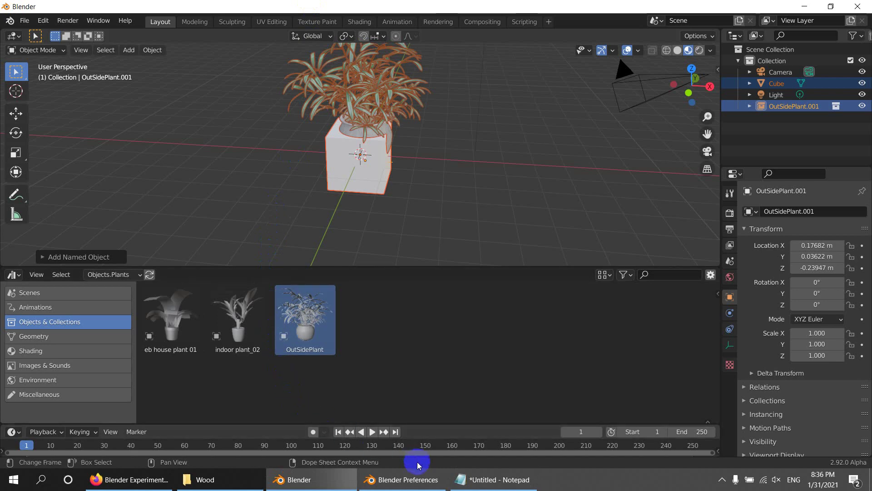
pyautogui.click(404, 479)
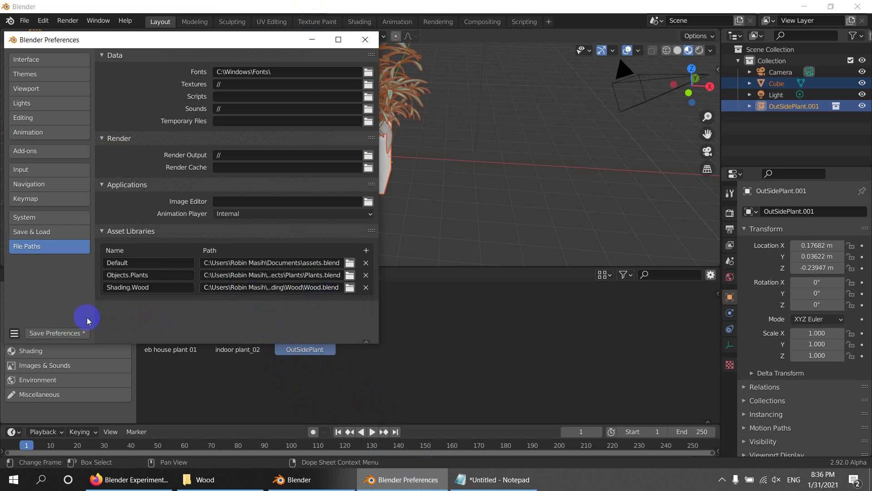
pyautogui.click(72, 333)
pyautogui.click(364, 40)
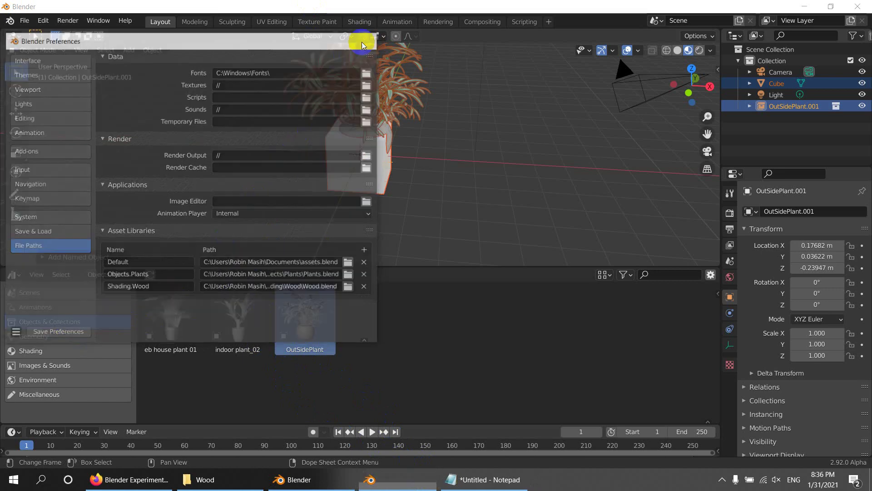
# Step: Switch the asset browser to the Shading.Wood library and display its Shading assets
pyautogui.click(116, 275)
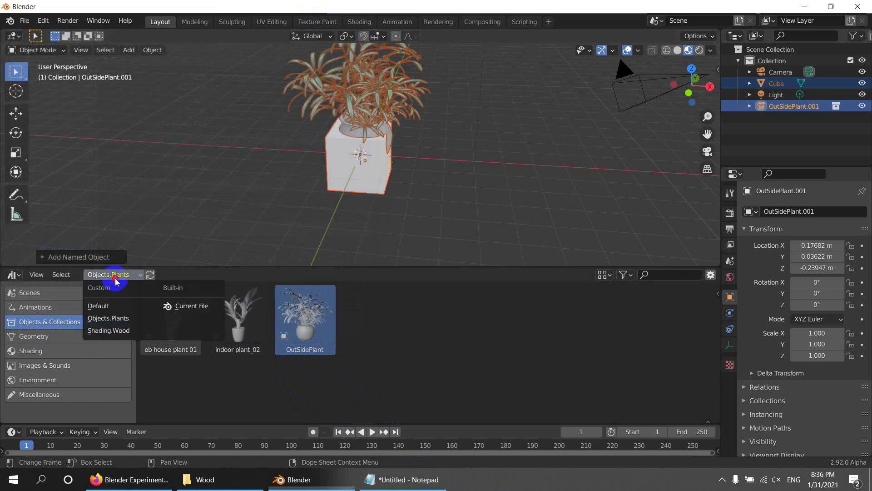
pyautogui.click(122, 332)
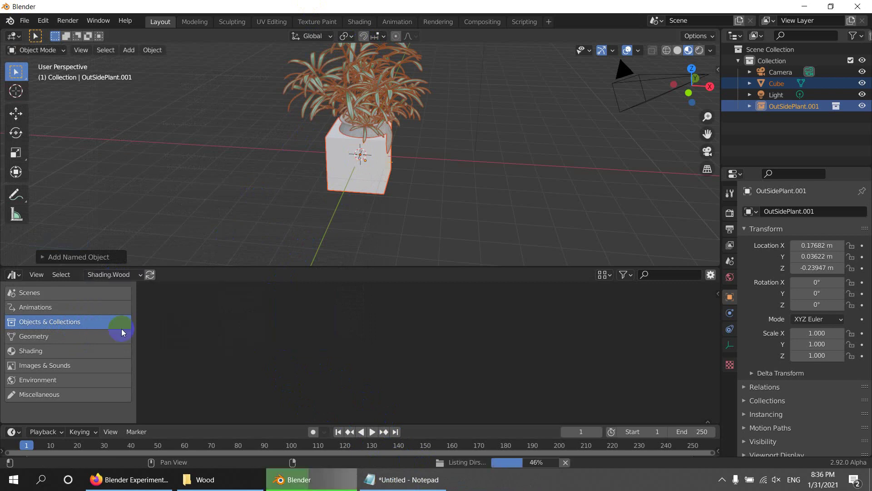
pyautogui.click(32, 351)
# Step: Apply the Wood - 1 material to the cube beneath the plant and replace it with the green material
pyautogui.click(220, 338)
pyautogui.moveTo(220, 339)
pyautogui.mouseDown()
pyautogui.moveTo(226, 309)
pyautogui.moveTo(361, 168)
pyautogui.mouseUp()
pyautogui.scroll(3, 358, 172)
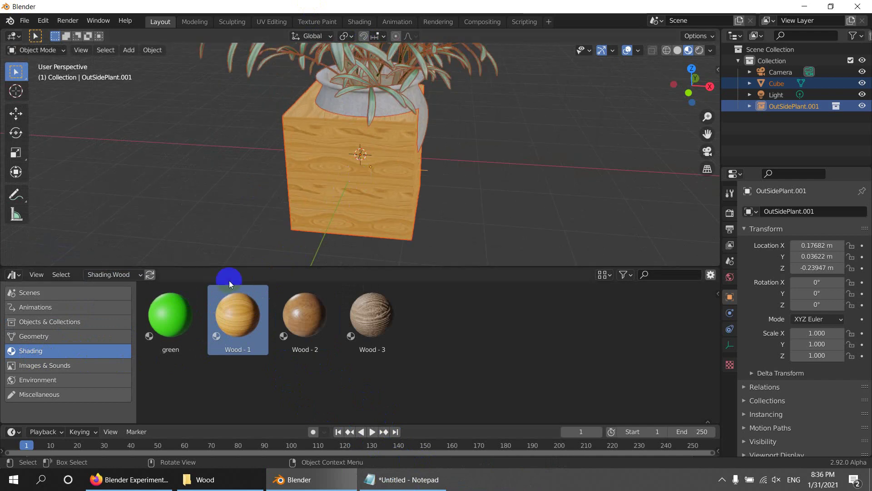
pyautogui.moveTo(170, 316); pyautogui.dragTo(360, 165)
pyautogui.scroll(-2, 353, 201)
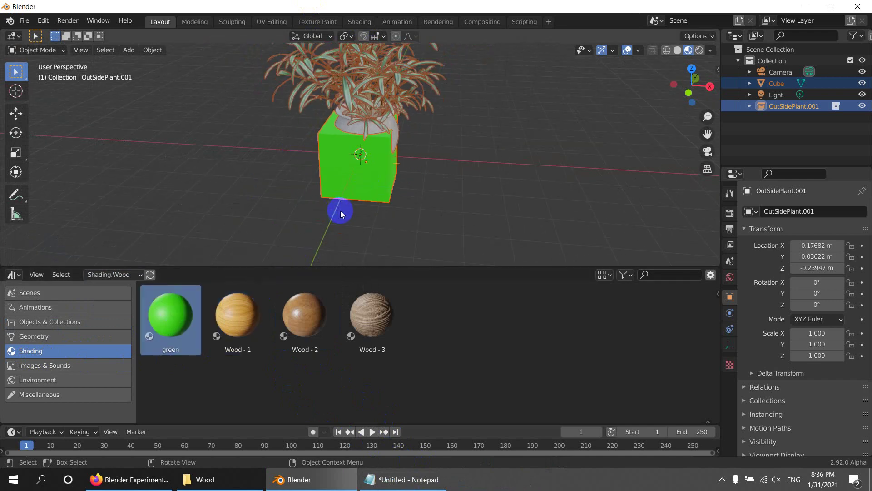
# Step: Close Blender, the Wood folder window and Notepad without saving, and shift the Blender Assets folder slightly on the desktop
pyautogui.click(858, 6)
pyautogui.click(443, 264)
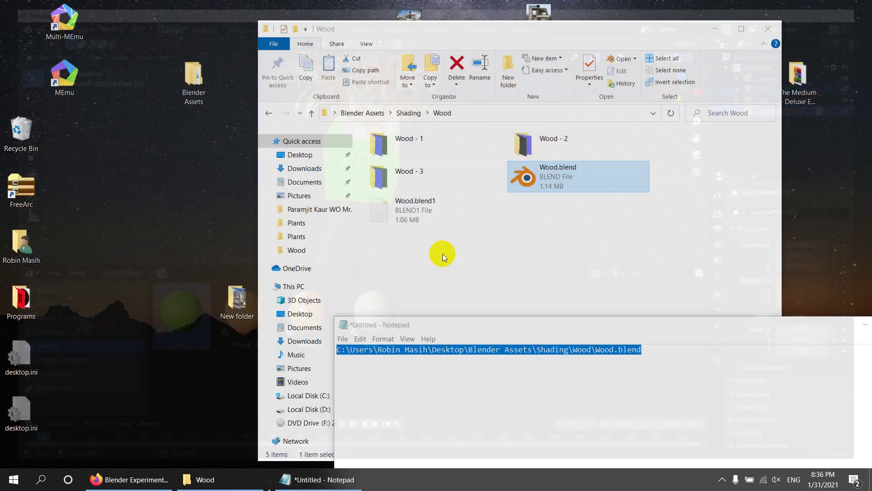
pyautogui.click(768, 28)
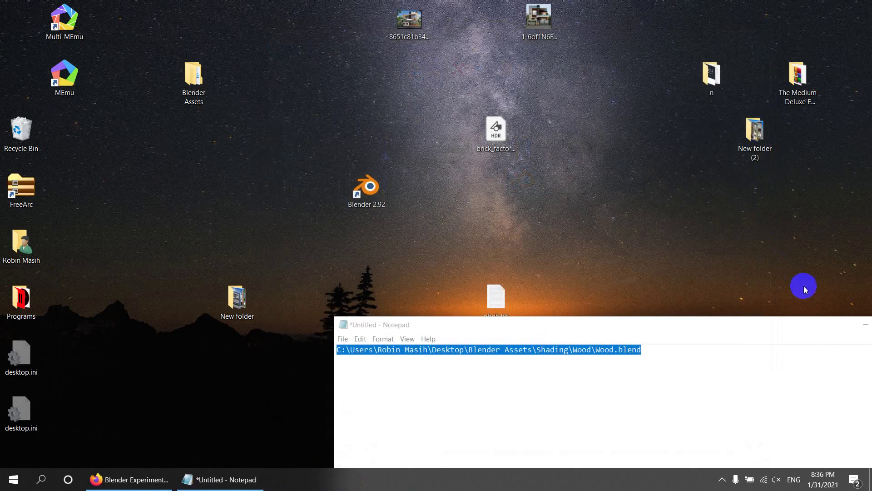
pyautogui.moveTo(804, 328); pyautogui.dragTo(357, 219)
pyautogui.click(460, 216)
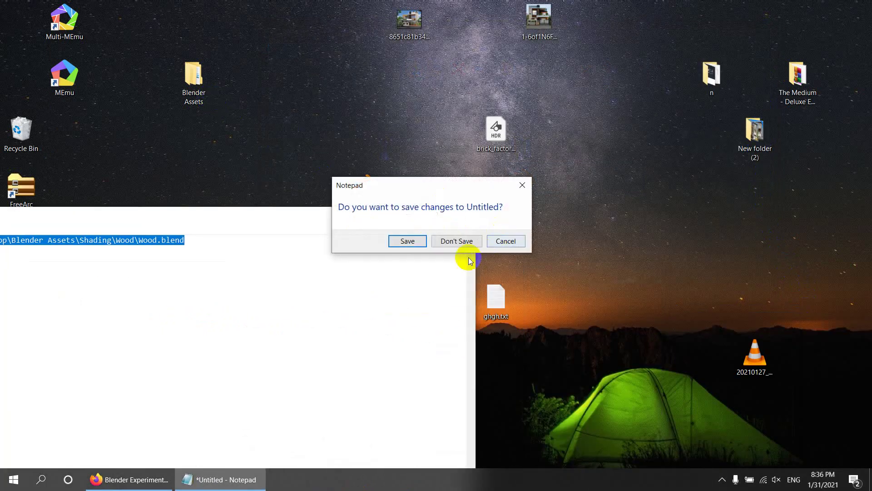
pyautogui.click(447, 236)
pyautogui.moveTo(187, 82); pyautogui.dragTo(274, 82)
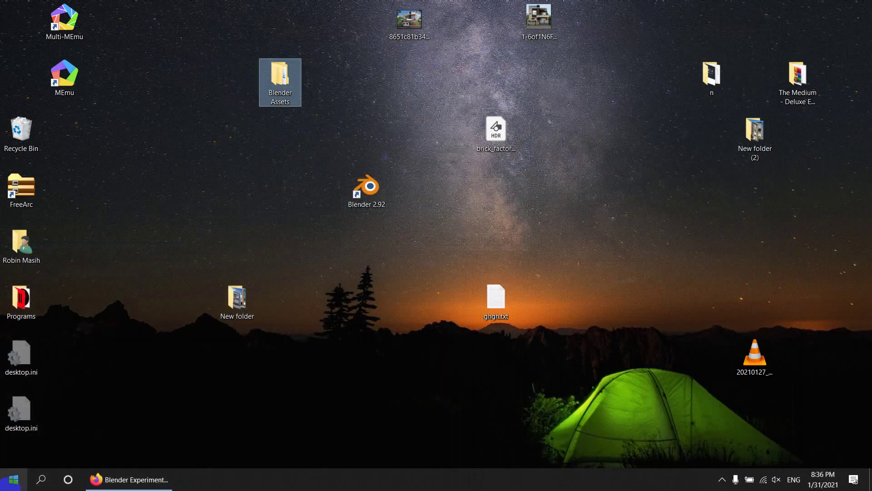
# Step: Find Blender through the Windows search, start it again and dismiss the splash screen
pyautogui.click(35, 482)
pyautogui.write('blen')
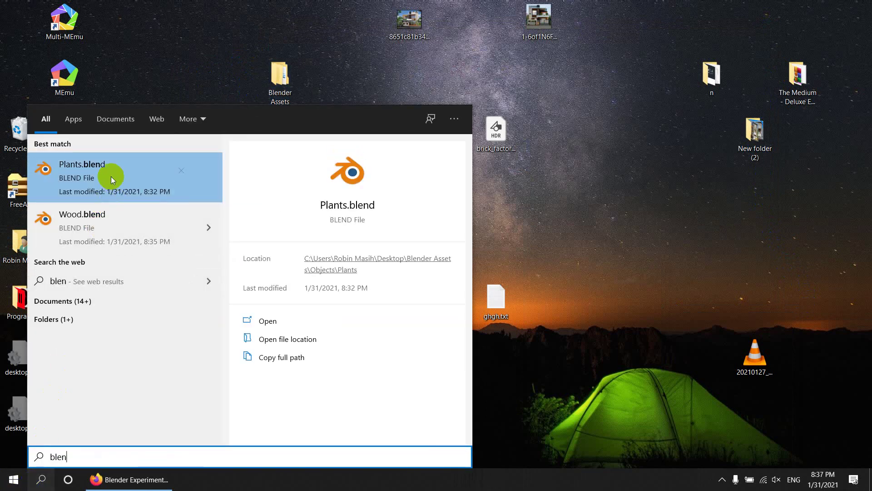
pyautogui.write('d')
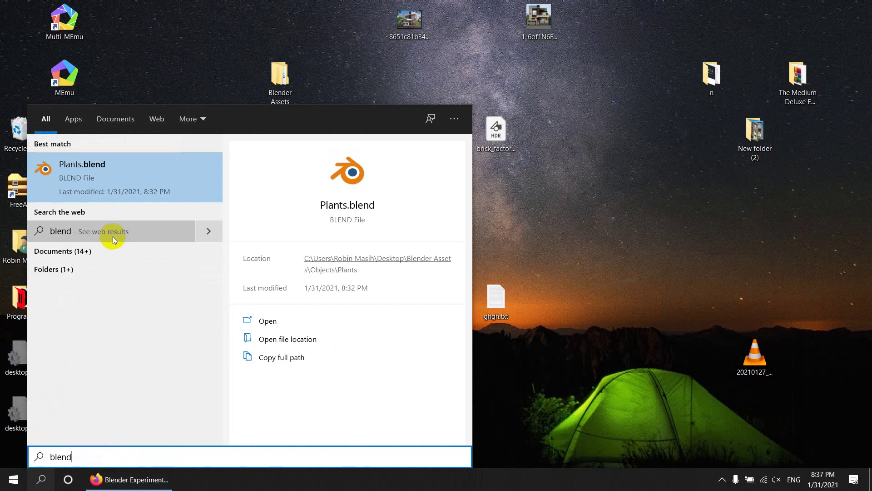
pyautogui.write('er')
pyautogui.click(119, 170)
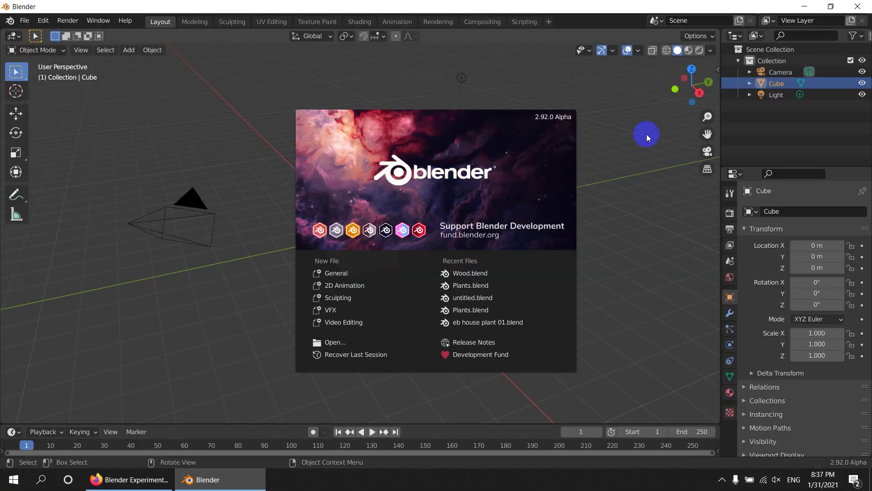
pyautogui.click(700, 92)
# Step: Split the 3D viewport into an upper and a lower area and make the lower one an Asset Browser
pyautogui.moveTo(711, 55); pyautogui.dragTo(151, 265)
pyautogui.click(14, 259)
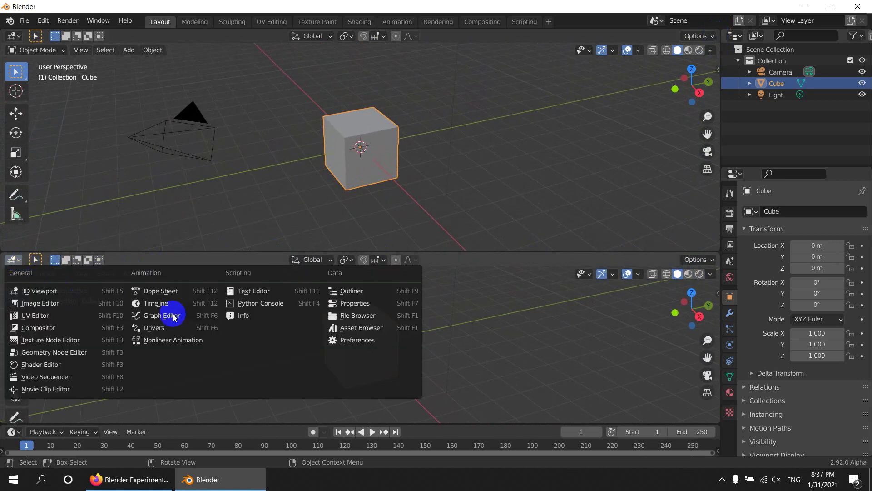
pyautogui.click(357, 327)
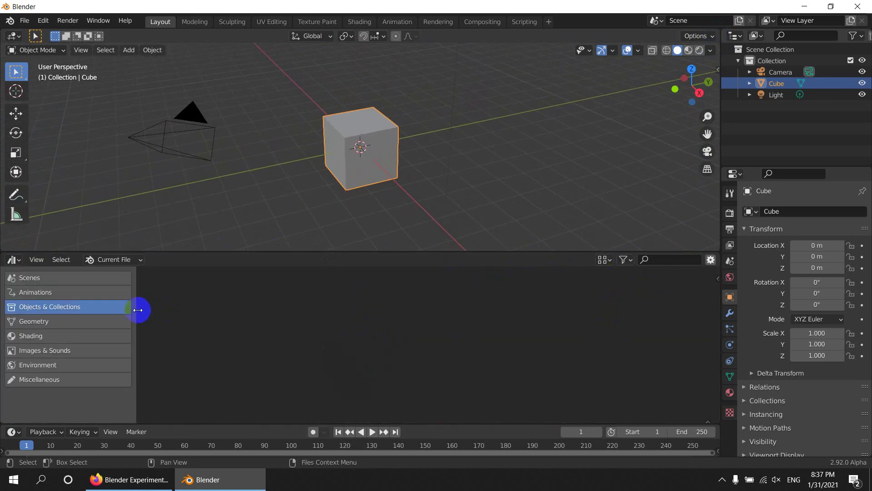
# Step: Check the plant objects in the Objects.Plants library and the Shading assets in the Shading.Wood library
pyautogui.click(114, 259)
pyautogui.click(120, 302)
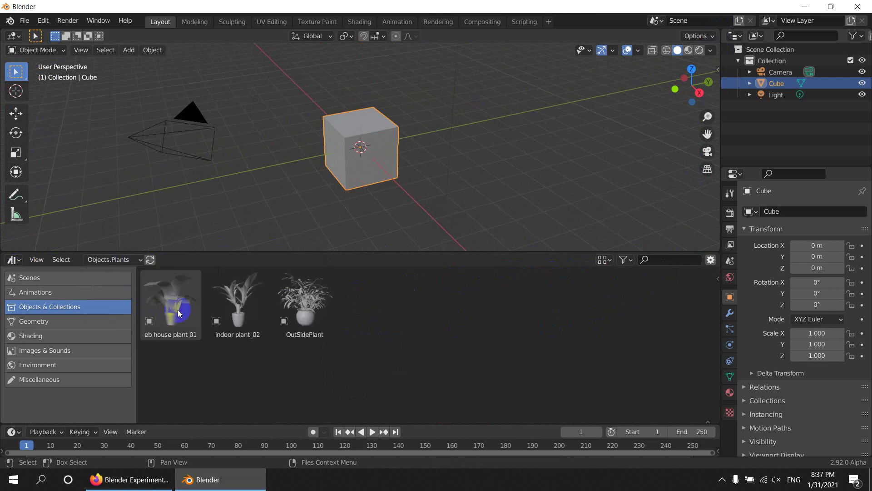
pyautogui.click(125, 262)
pyautogui.click(121, 316)
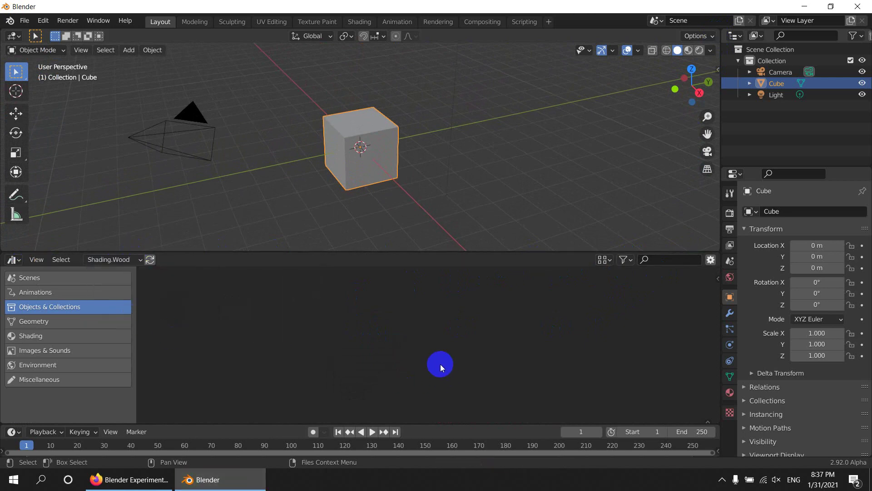
pyautogui.click(49, 335)
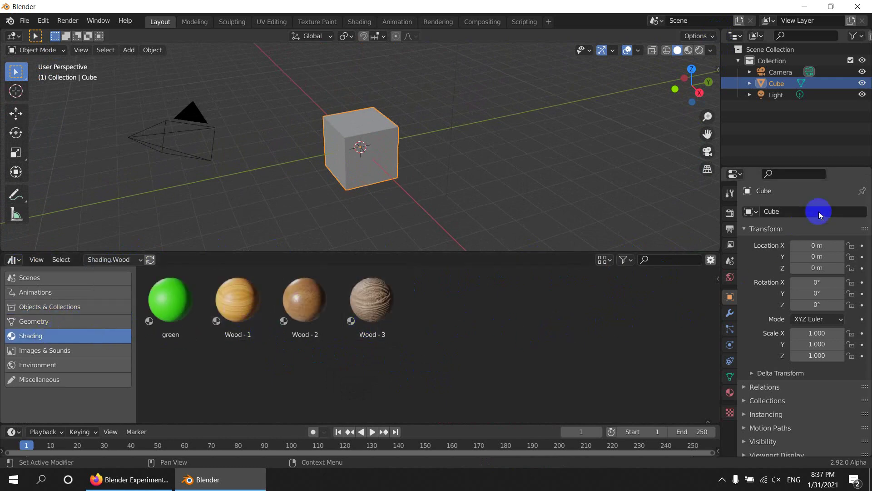